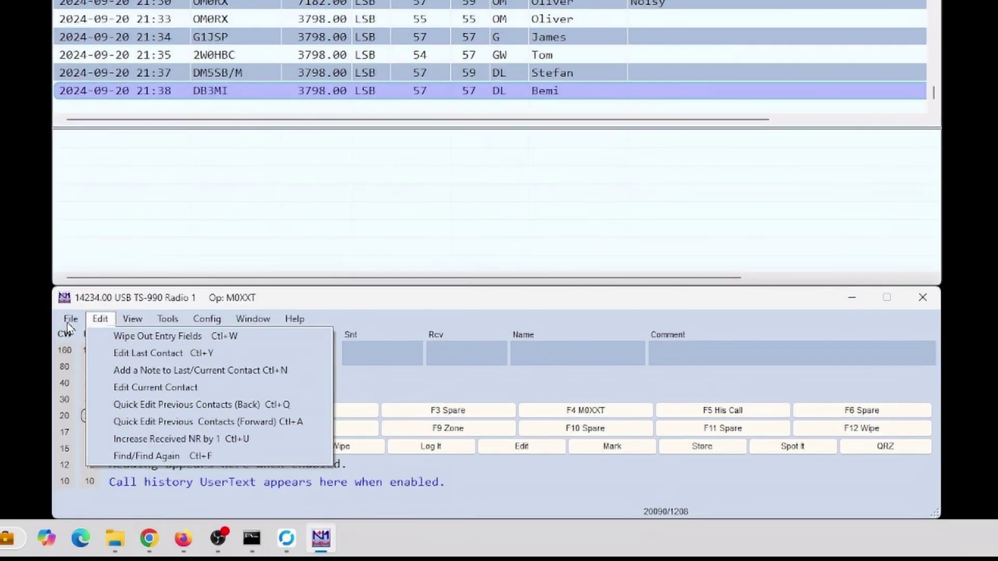
# Examine the contest types offered as log types for a new log
pyautogui.moveTo(70, 319)
pyautogui.press('Escape')
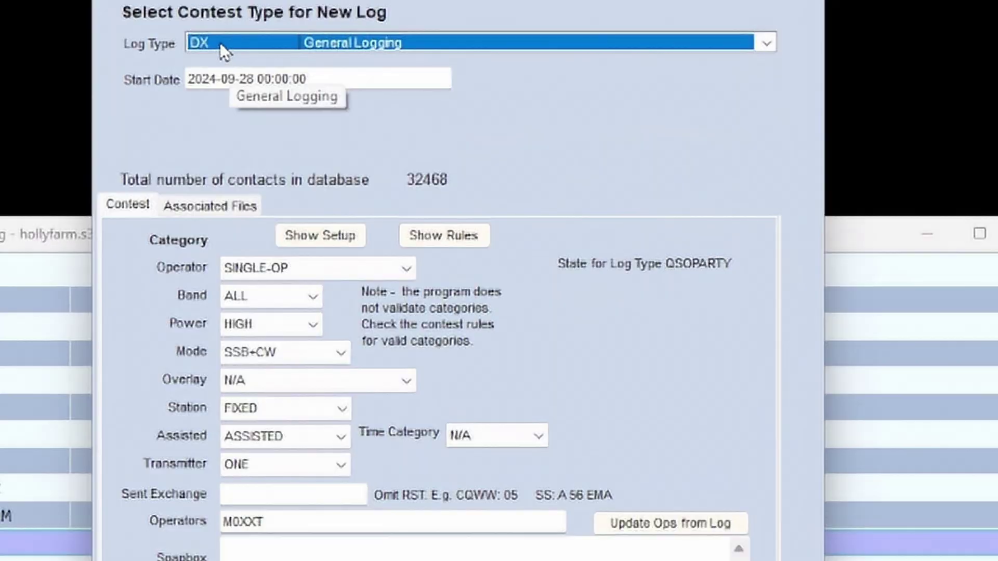
pyautogui.click(441, 43)
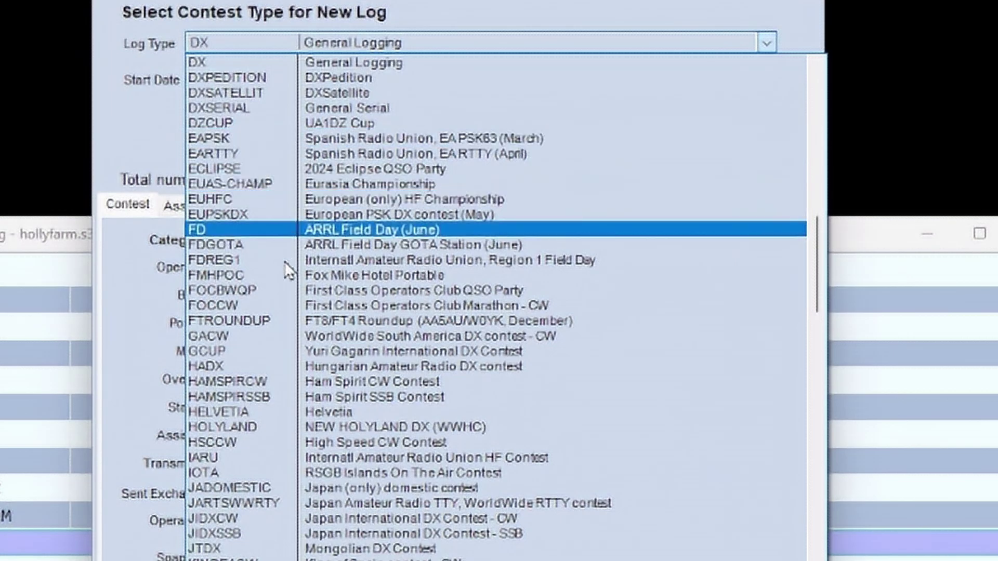
pyautogui.scroll(-2, 298, 348)
pyautogui.scroll(-13, 308, 435)
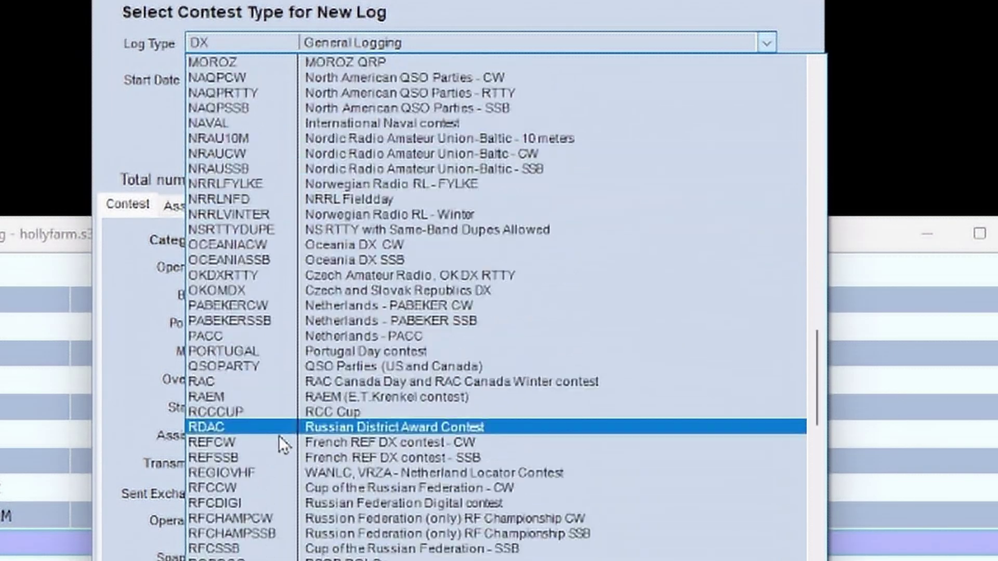
pyautogui.scroll(-4, 270, 440)
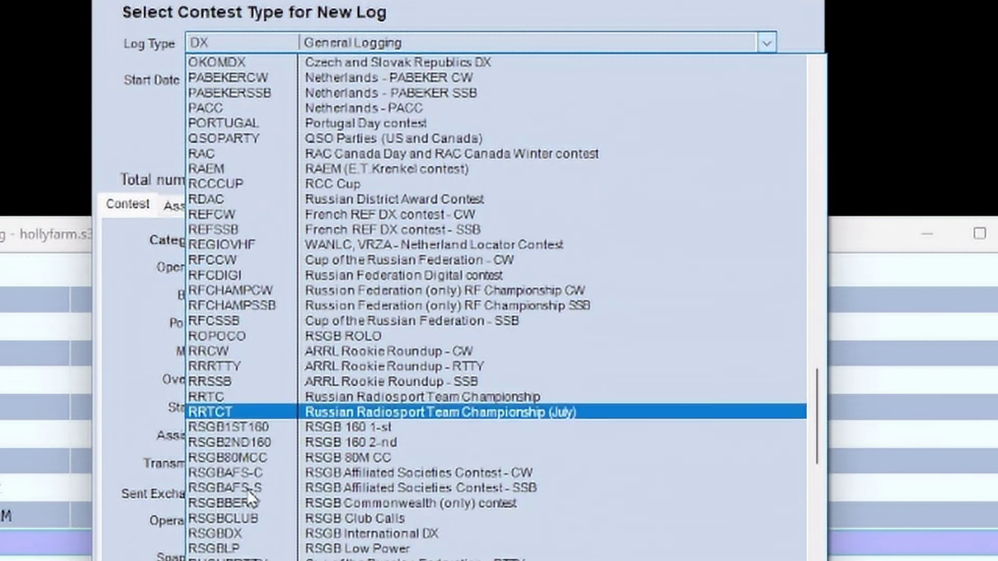
pyautogui.scroll(-1, 248, 506)
pyautogui.scroll(-7, 249, 505)
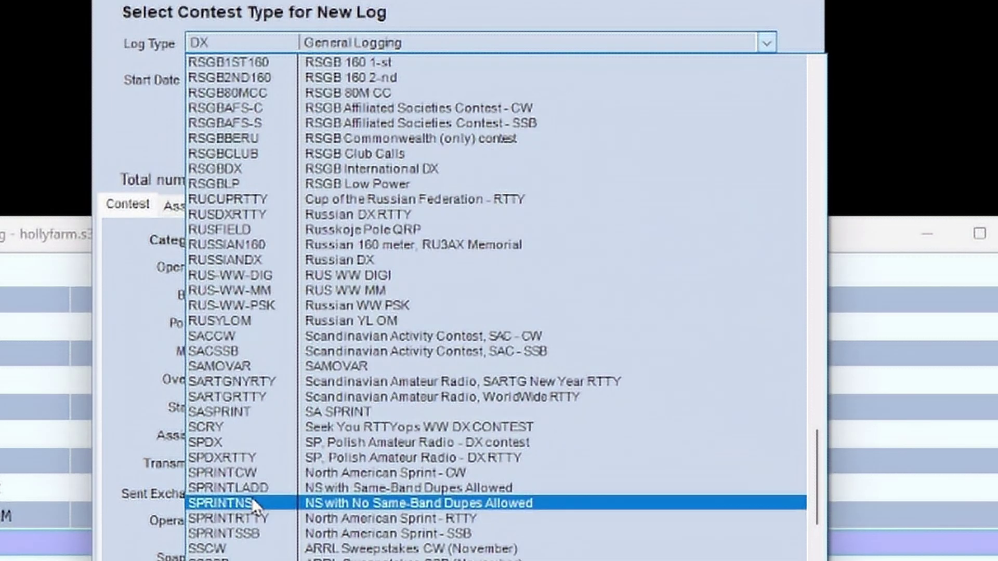
pyautogui.scroll(20, 254, 504)
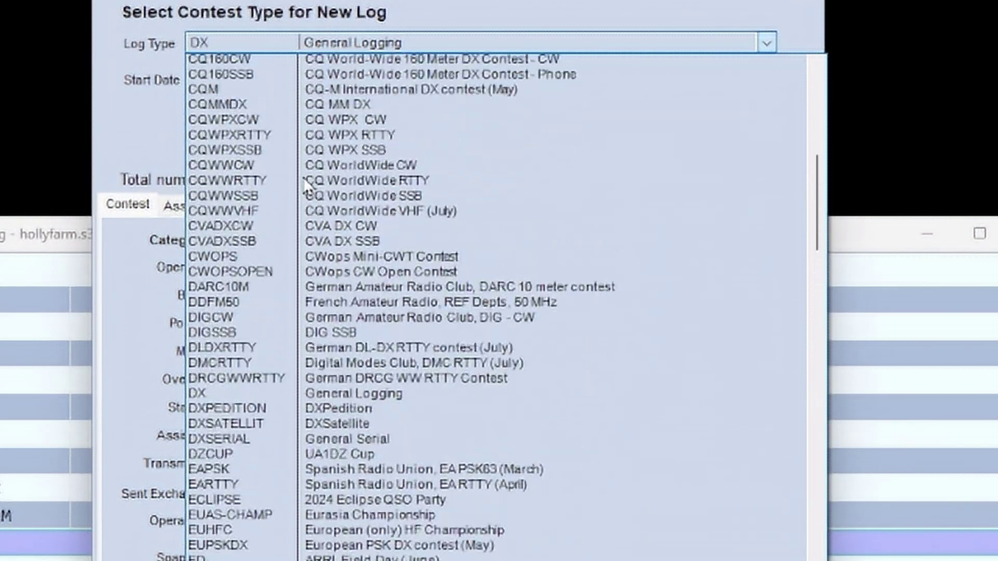
pyautogui.scroll(6, 287, 179)
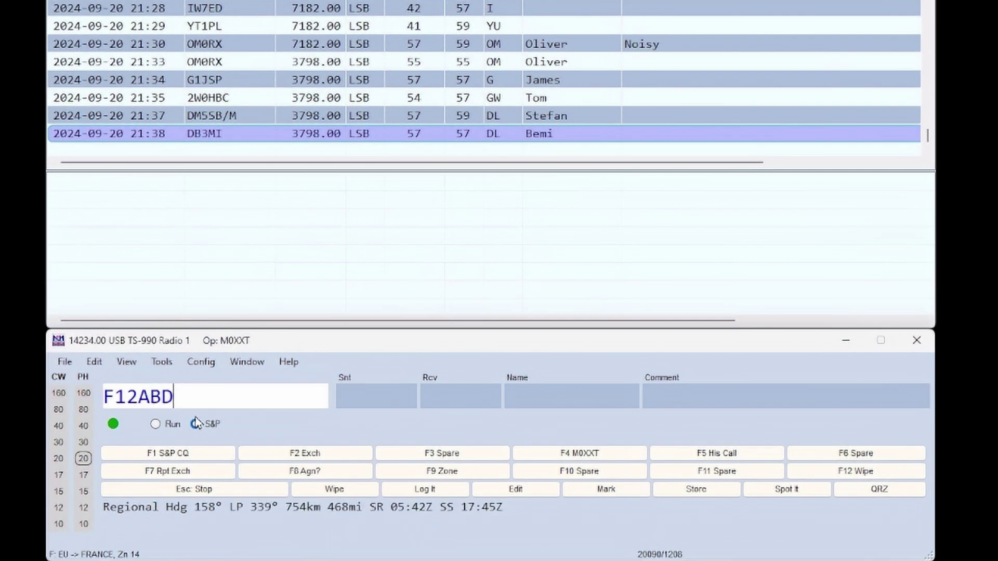
# Try entering the sample callsign F12ABD in the logger's entry window
pyautogui.press('space')
pyautogui.write('b')
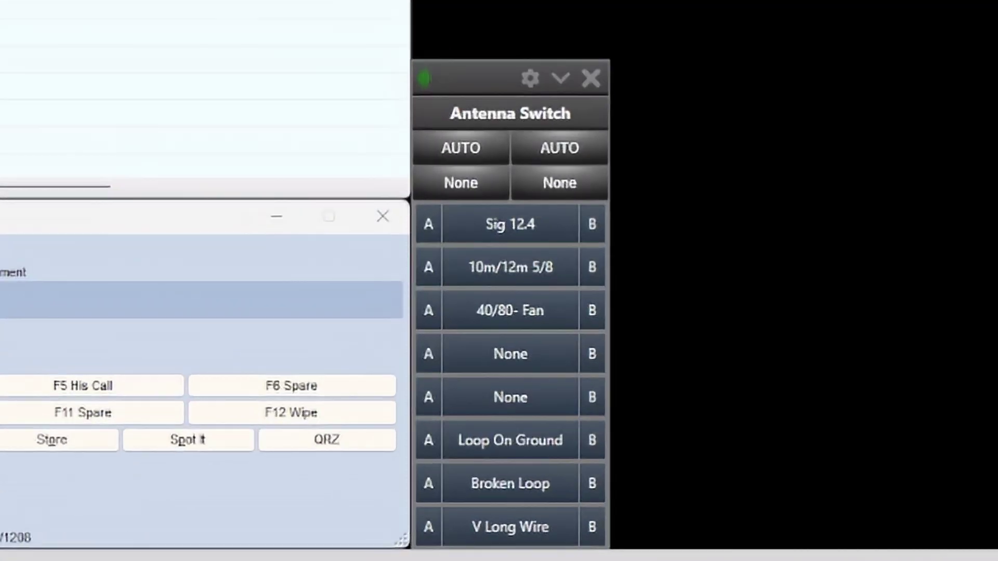
# Try assigning the Sig 12.4 antenna to radio A and the 40/80- Fan antenna to radio B in the antenna switch
pyautogui.click(429, 226)
pyautogui.click(429, 228)
pyautogui.click(591, 311)
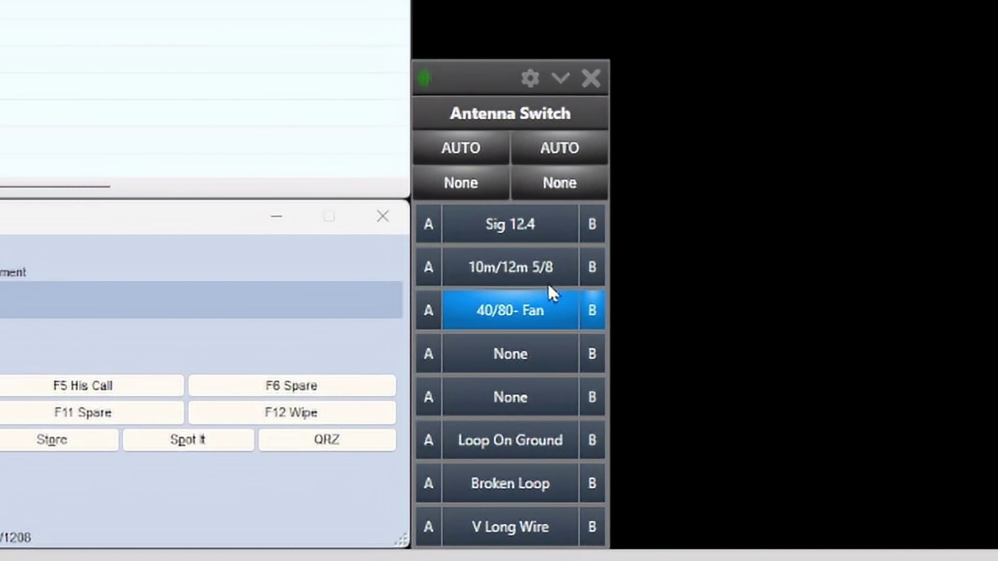
pyautogui.click(431, 230)
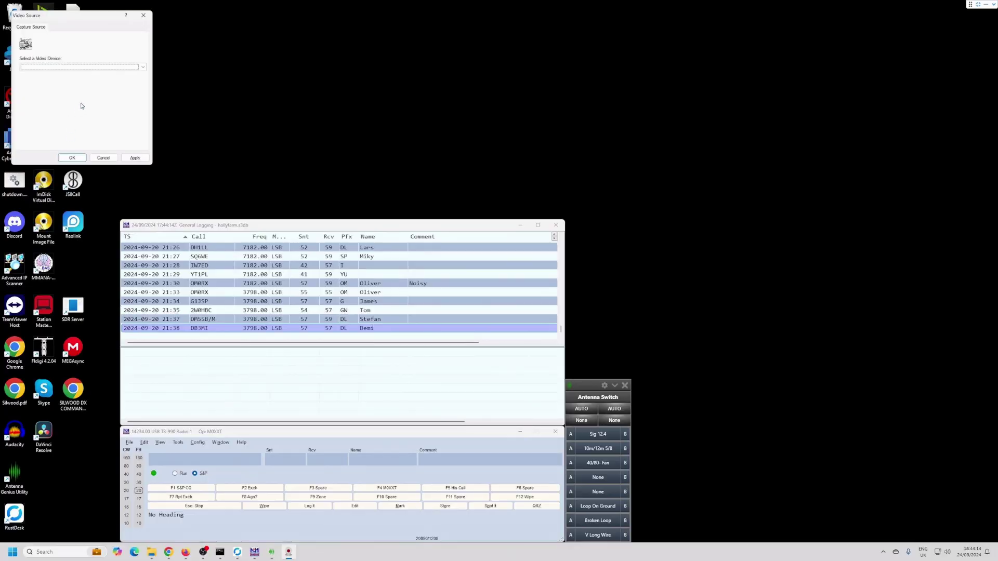
# Choose USB Capture HDMI+ as the video device and accept the capture source
pyautogui.click(88, 67)
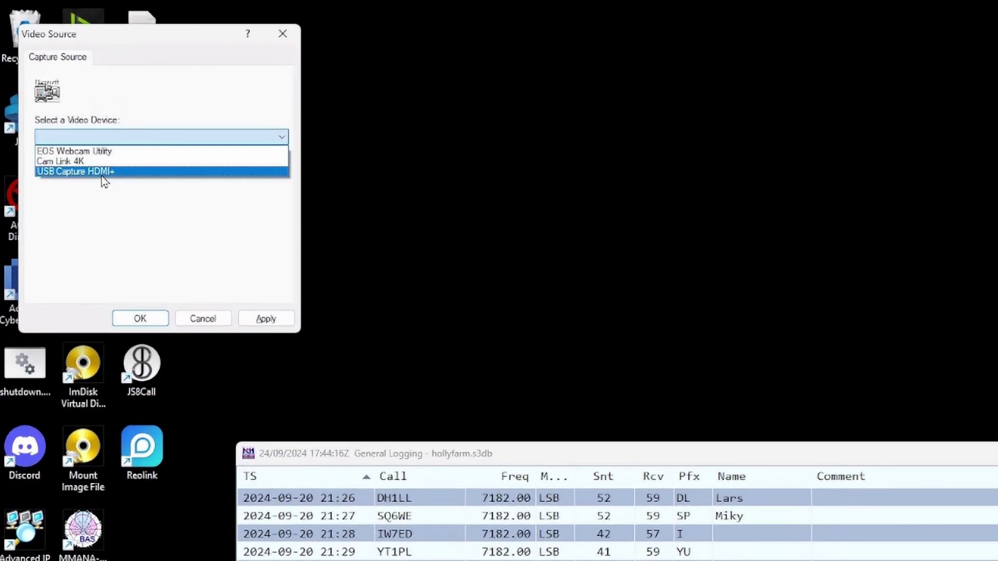
pyautogui.click(53, 85)
pyautogui.click(139, 317)
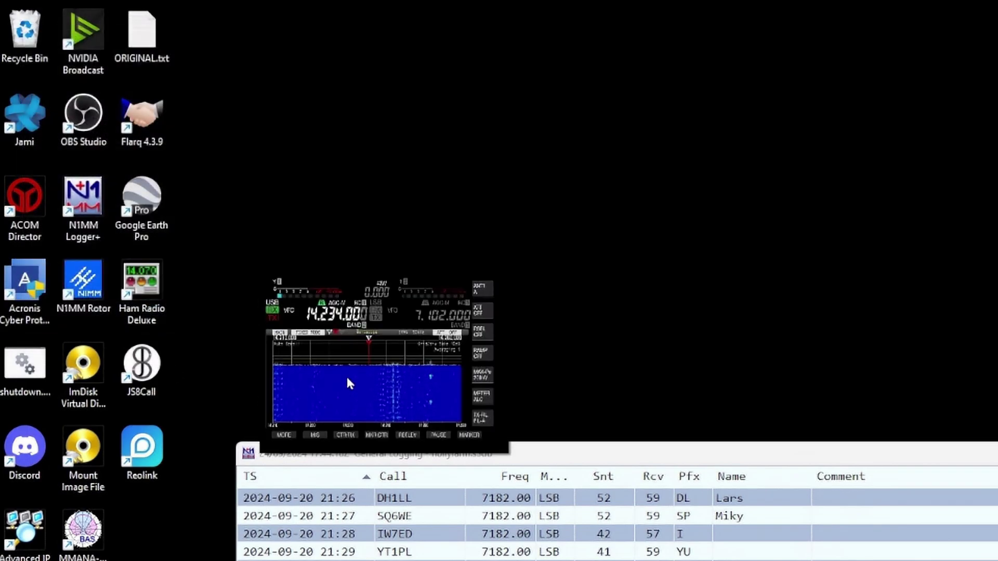
# Set the radio display feed's dimensions to 600 by 700 in its preferences, and close the preferences
pyautogui.rightClick(425, 339)
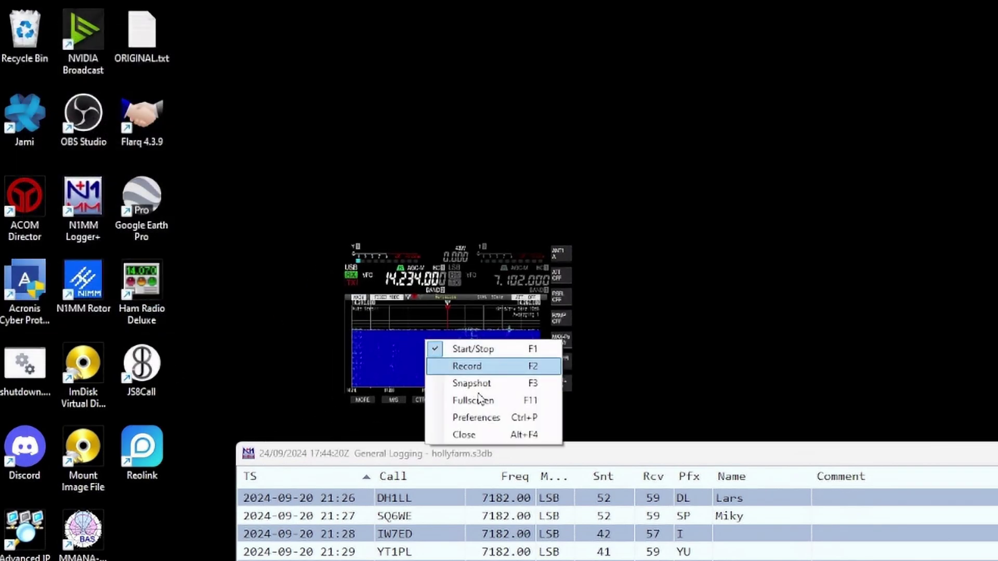
pyautogui.click(484, 419)
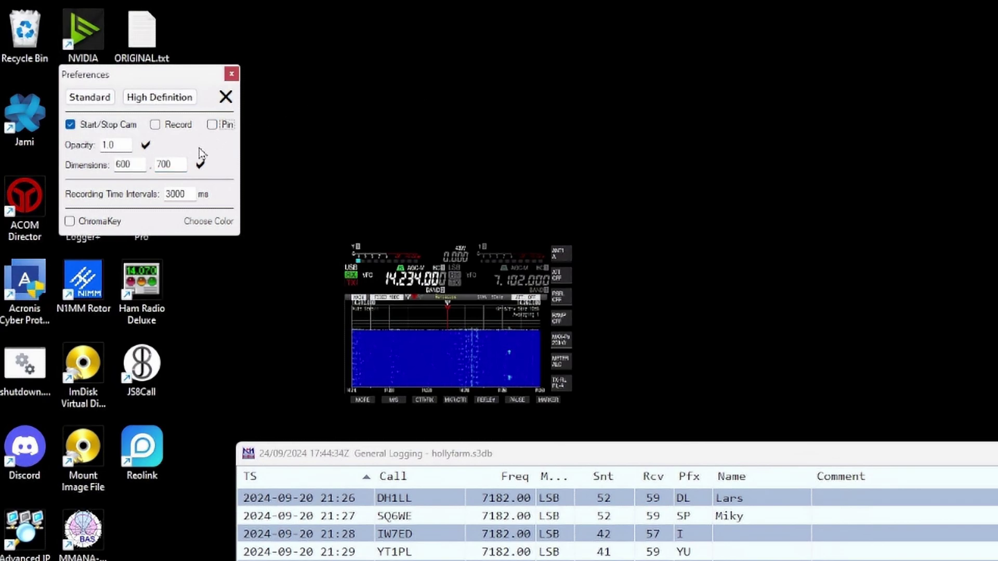
pyautogui.press('Return')
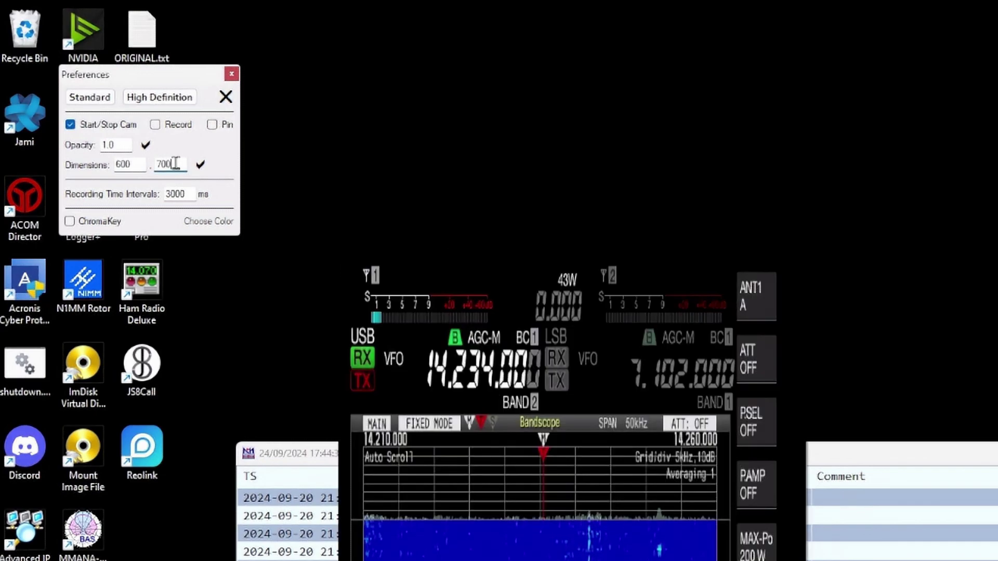
pyautogui.click(231, 74)
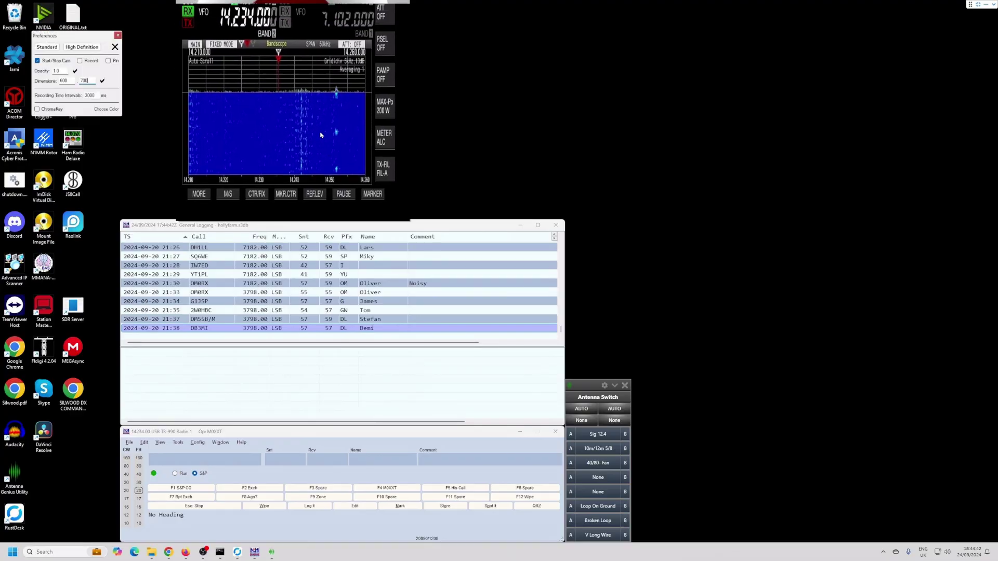
pyautogui.click(118, 36)
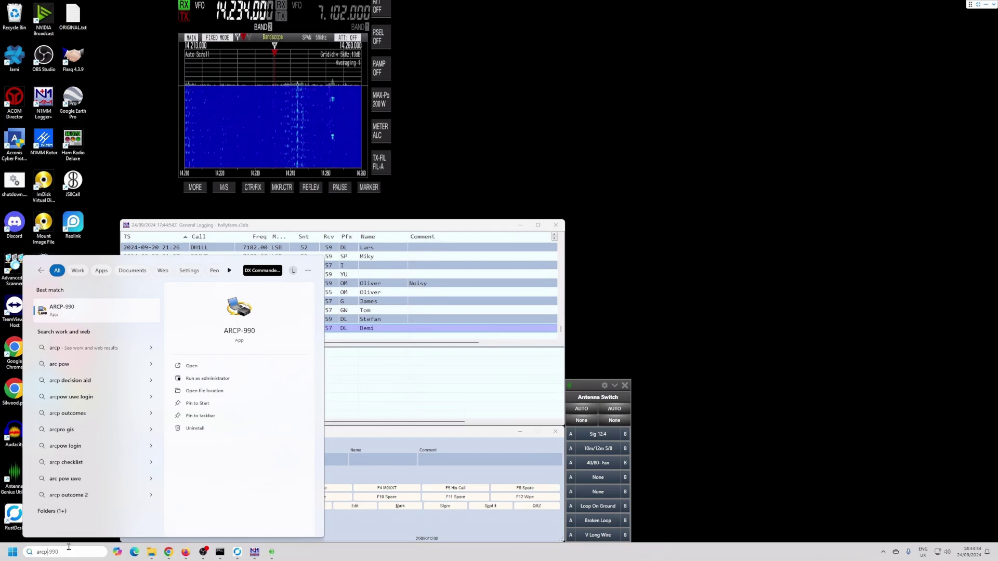
# Launch the ARCP-990 radio control program and return to the logger's callsign field
pyautogui.press('Return')
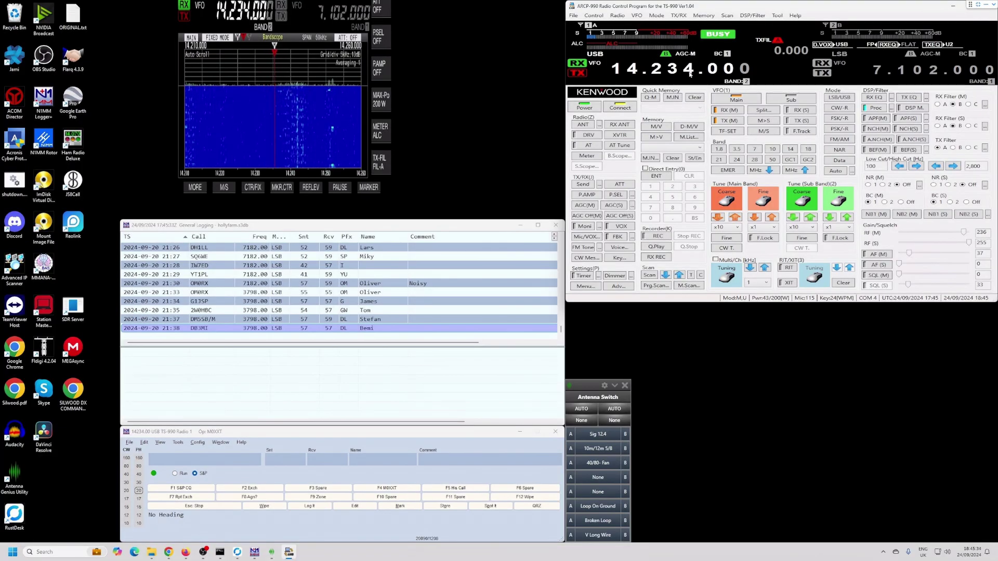
pyautogui.click(201, 458)
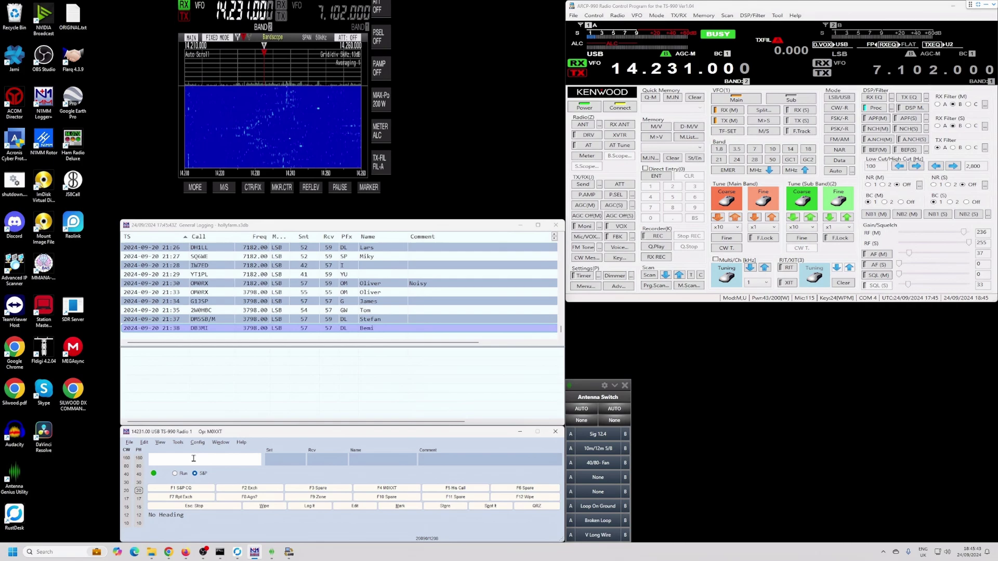
# Launch ACOM Director Classic and connect it to the amplifier
pyautogui.press('super')
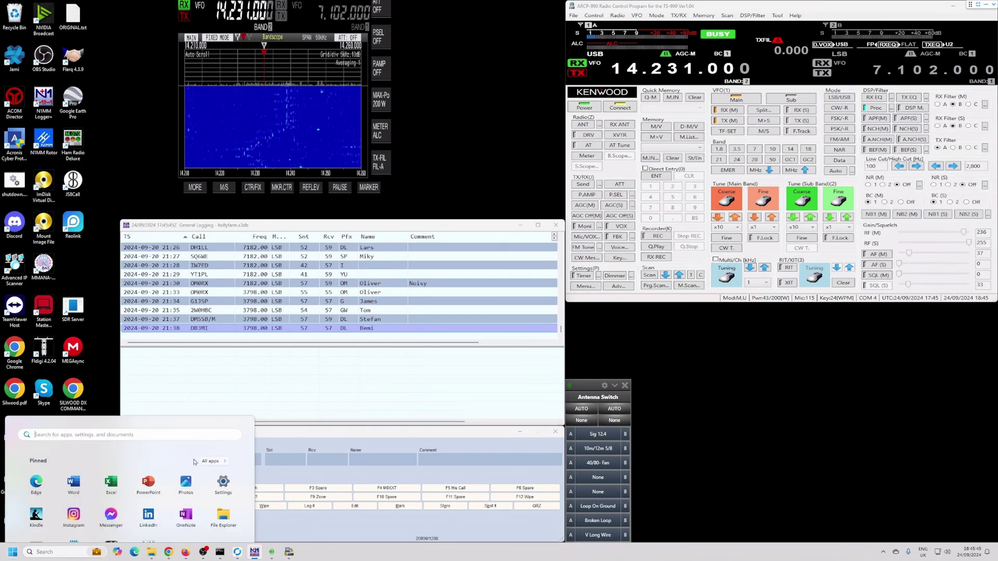
pyautogui.write('acom')
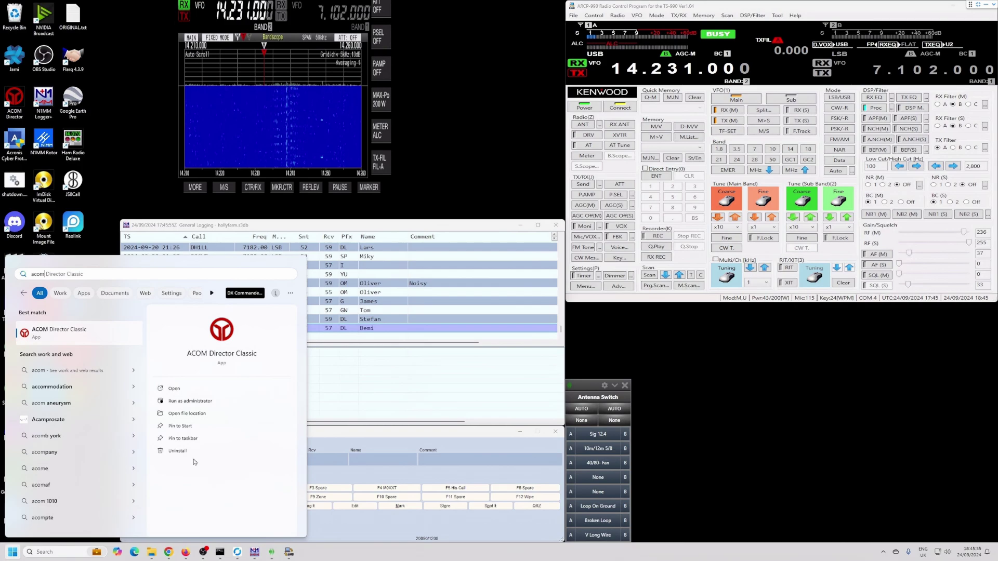
pyautogui.press('Return')
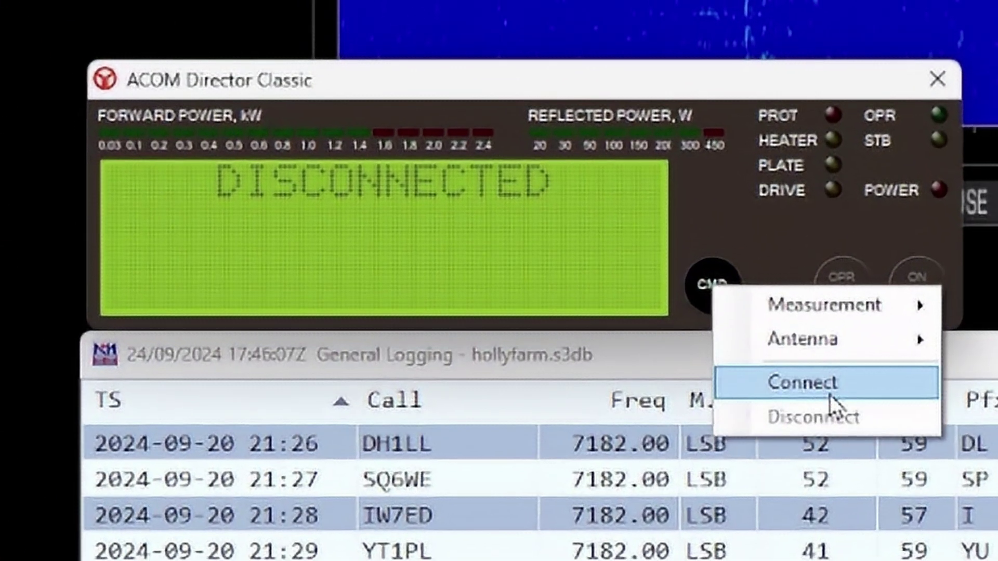
pyautogui.click(307, 234)
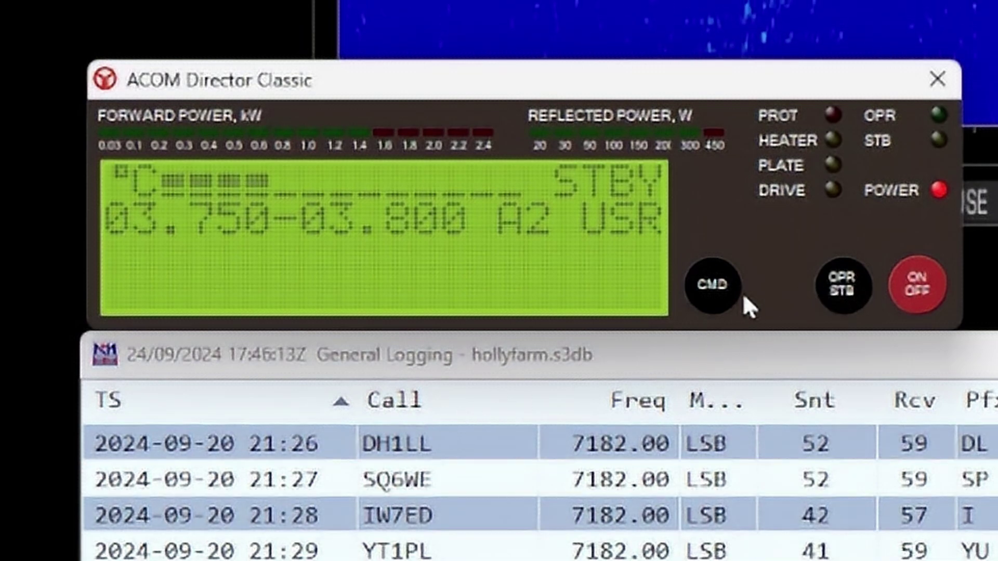
# Switch the amplifier to operate mode and back to standby
pyautogui.click(841, 289)
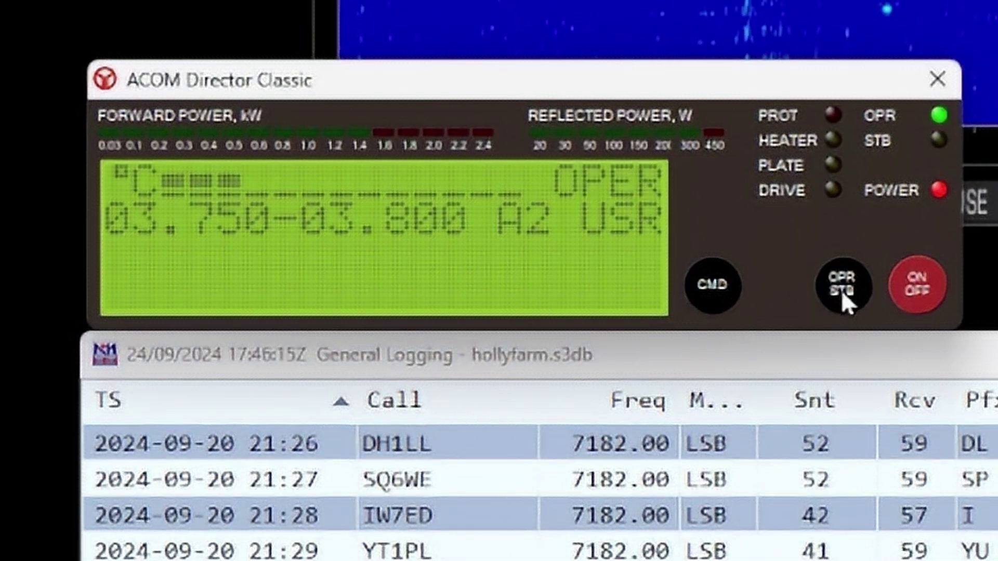
pyautogui.click(841, 289)
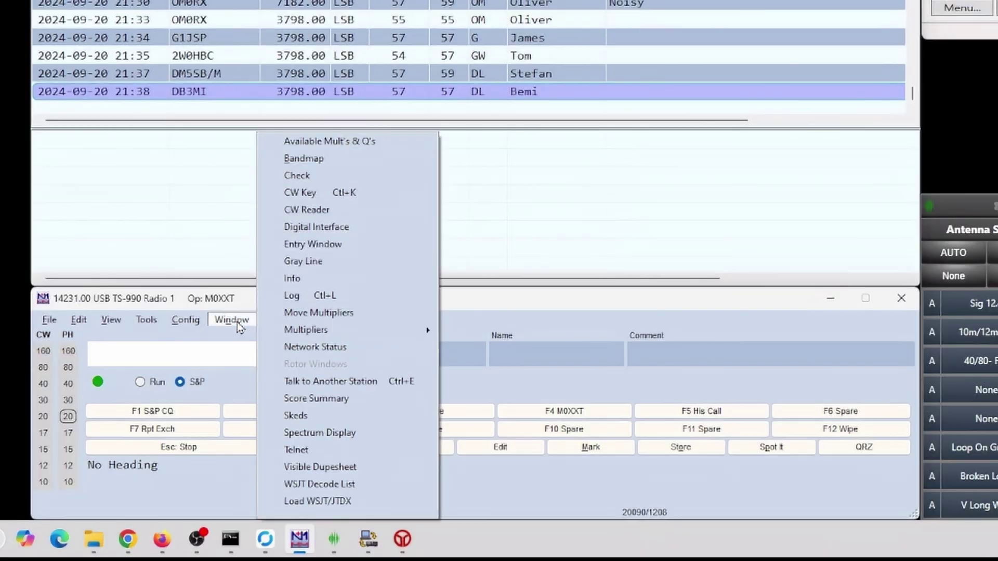
# Open the logger's Bandmap and Check windows
pyautogui.click(346, 158)
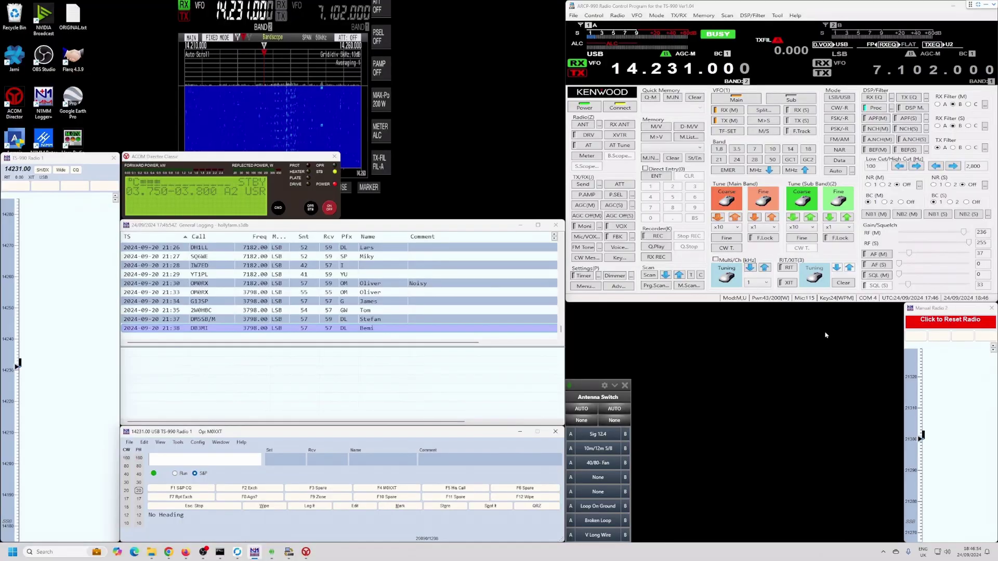
pyautogui.click(220, 443)
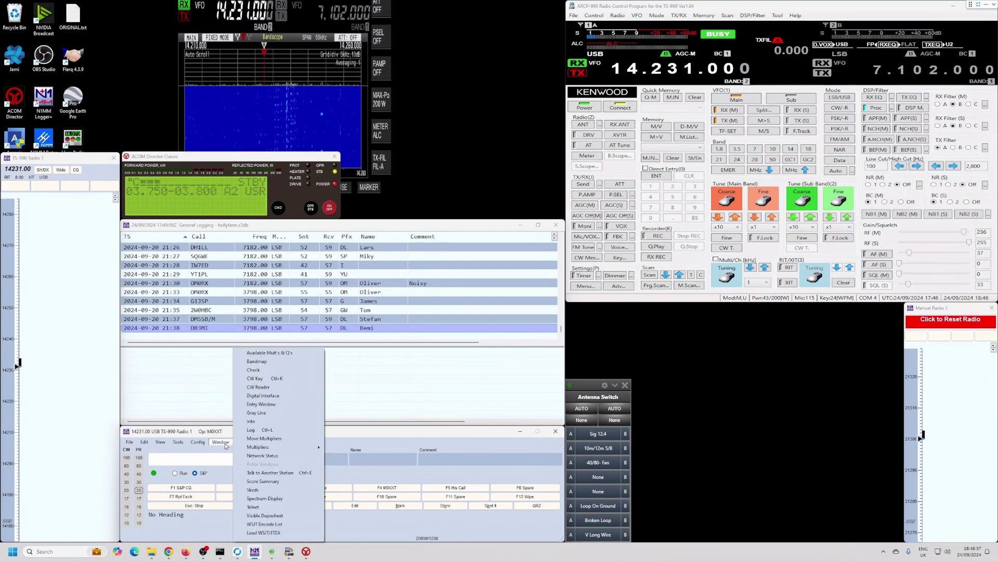
pyautogui.click(273, 372)
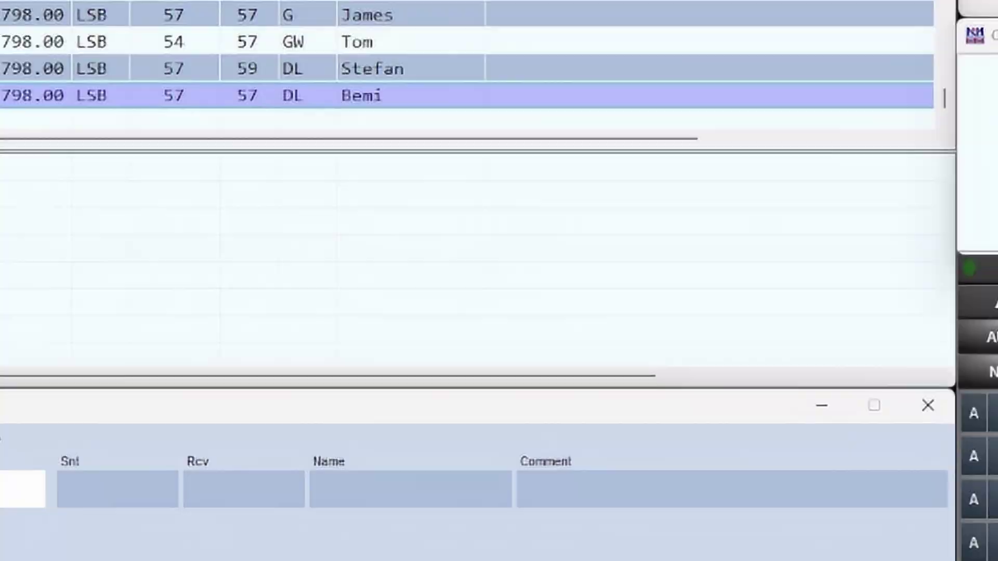
# Enter a previously worked station's callsign in the entry window to look up its past contacts and prefill the contact fields
pyautogui.write('M0R')
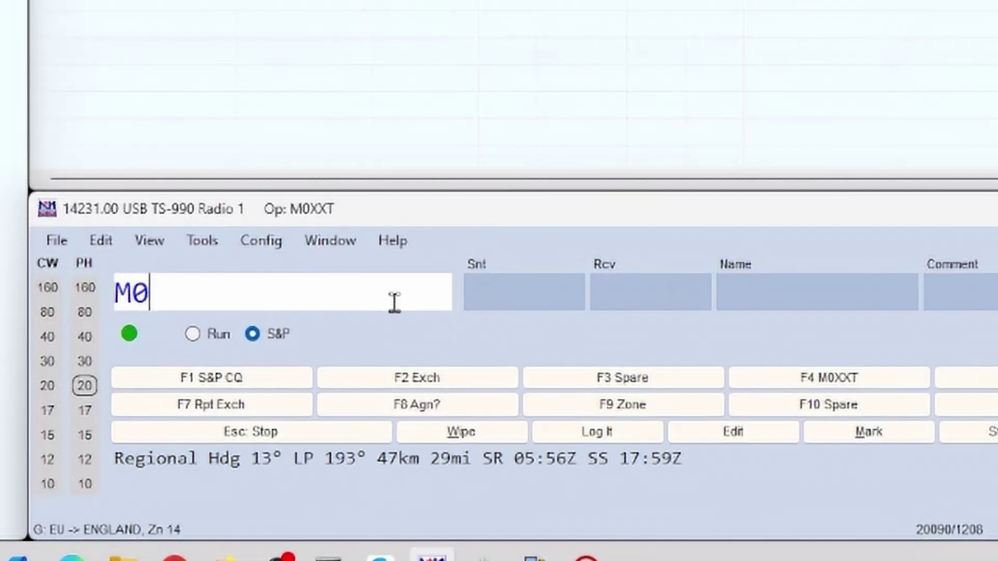
pyautogui.write('?Y')
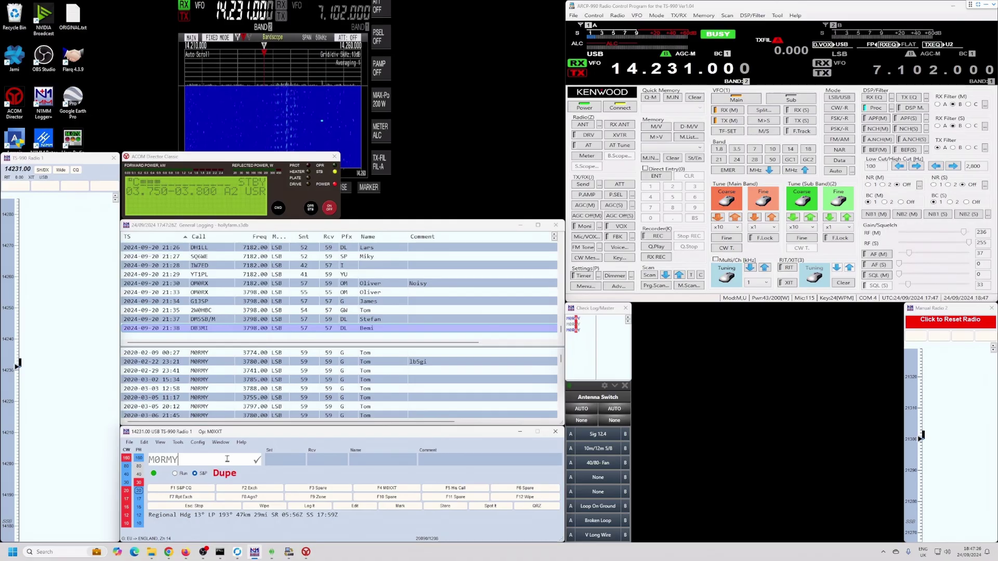
pyautogui.press('space')
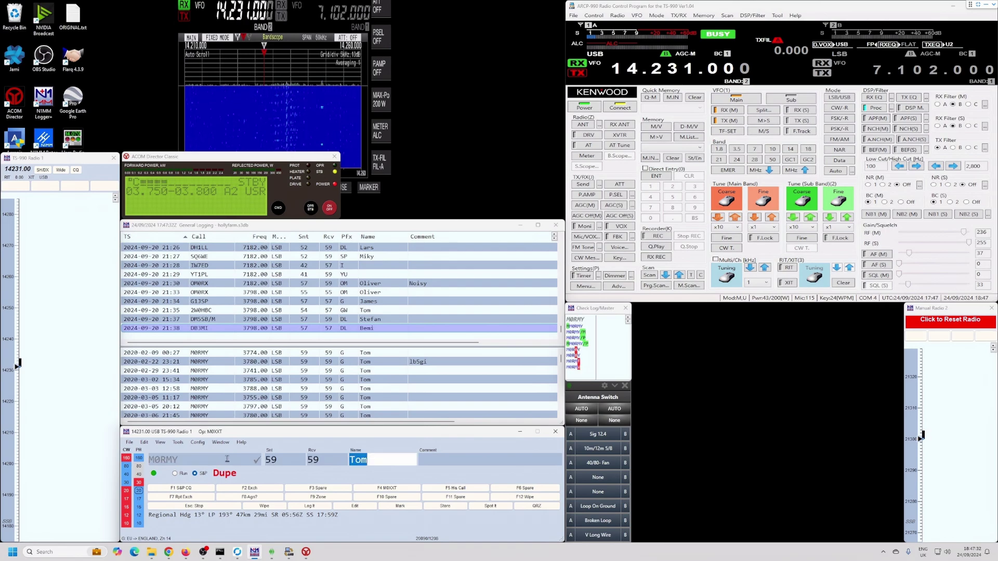
pyautogui.click(447, 461)
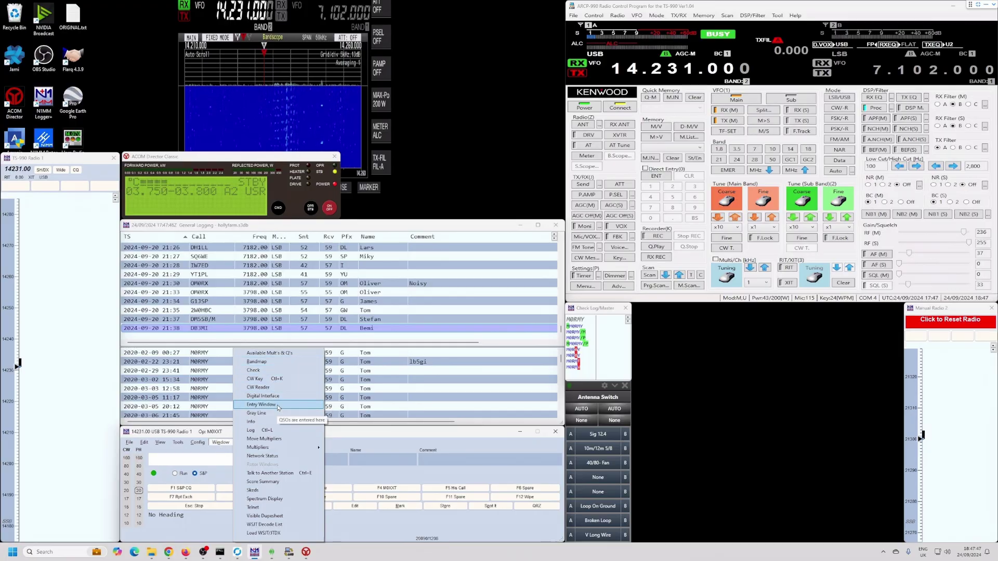
# Open the logger's Gray Line map and Telnet cluster window
pyautogui.click(275, 414)
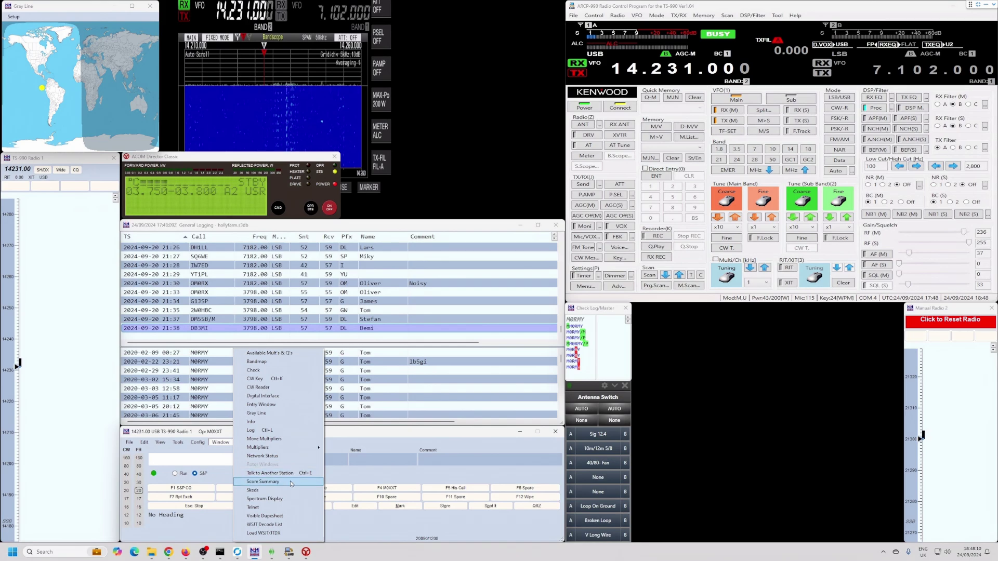
pyautogui.click(282, 508)
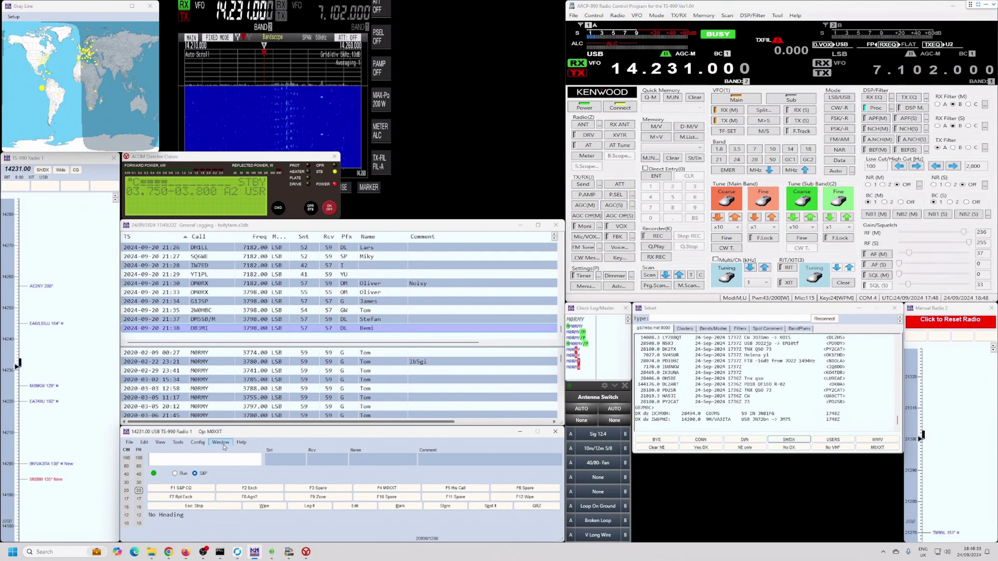
# Open the logger's Info window and reposition the radio display feed behind it and the amplifier control, closing the feed's preferences
pyautogui.click(221, 443)
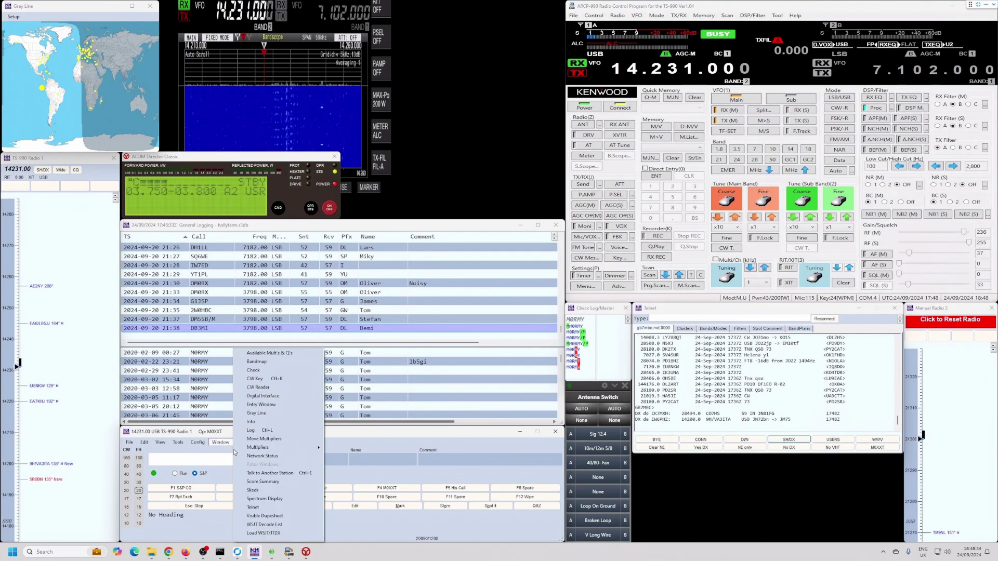
pyautogui.click(266, 424)
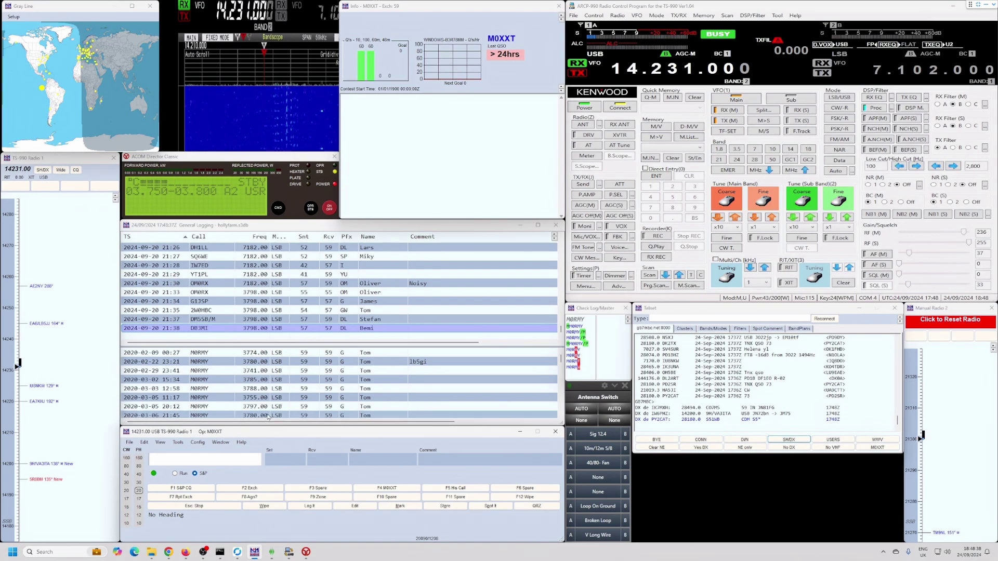
pyautogui.click(293, 101)
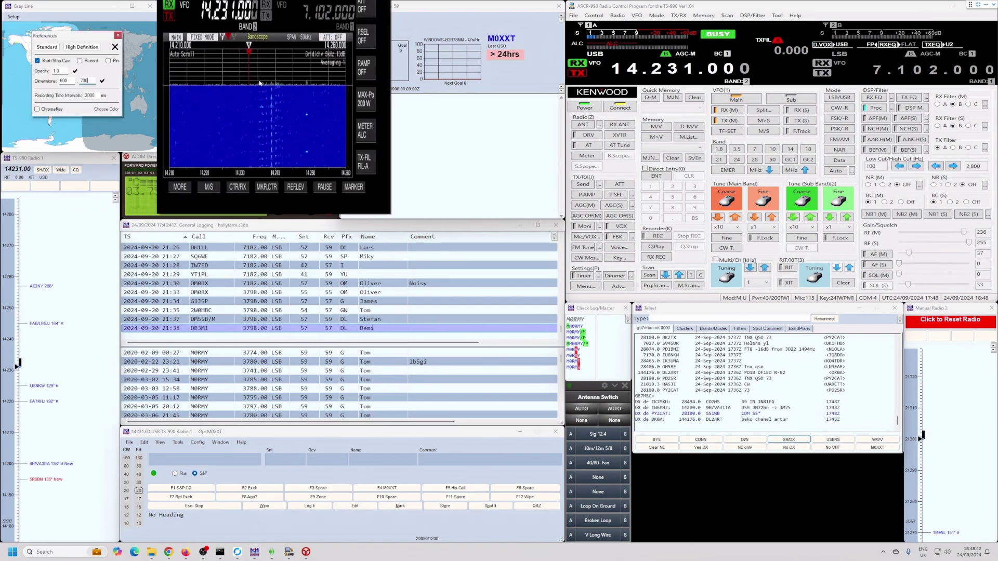
pyautogui.moveTo(258, 85); pyautogui.dragTo(256, 58)
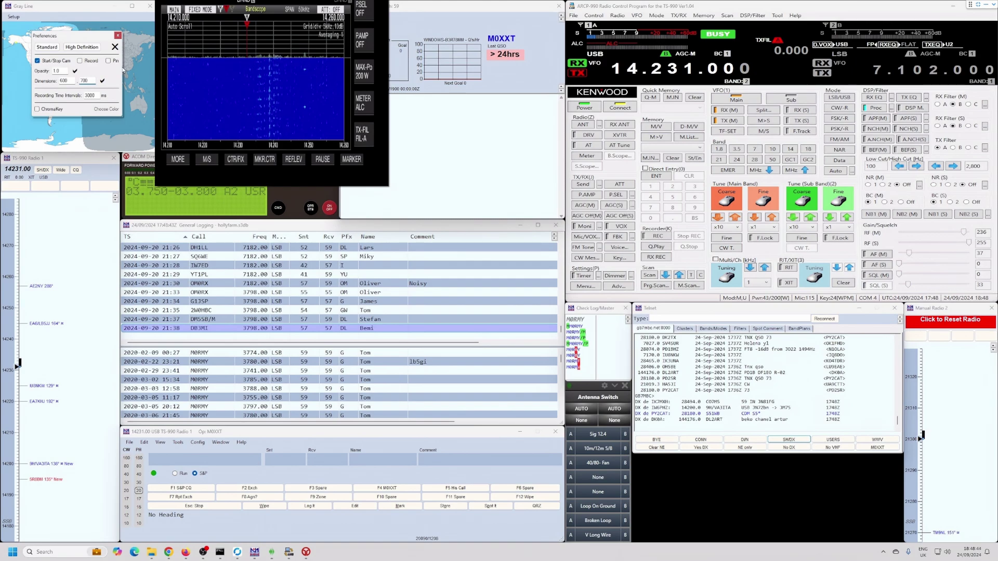
pyautogui.click(118, 36)
pyautogui.click(251, 201)
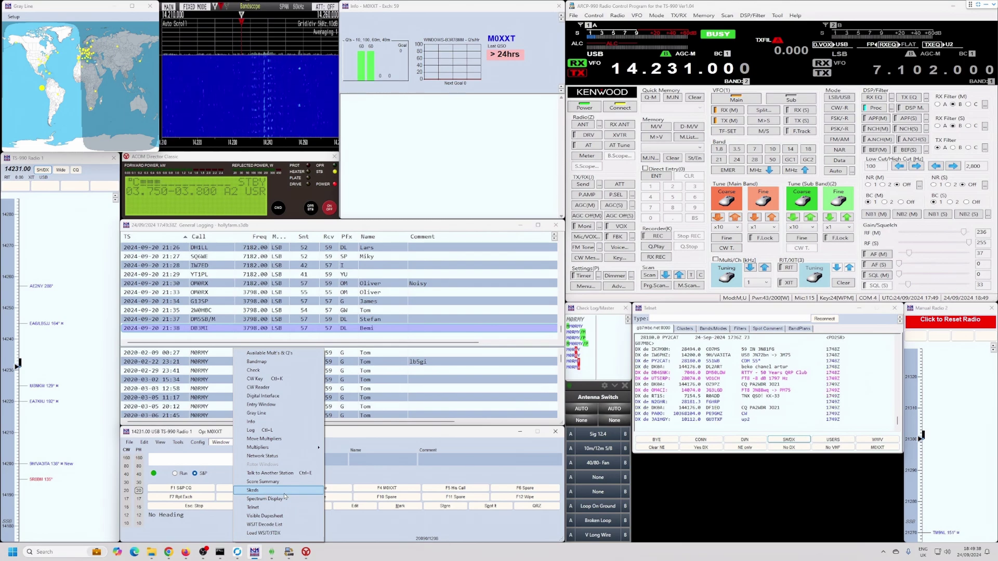
# Open the logger's entry window for the second radio
pyautogui.click(276, 405)
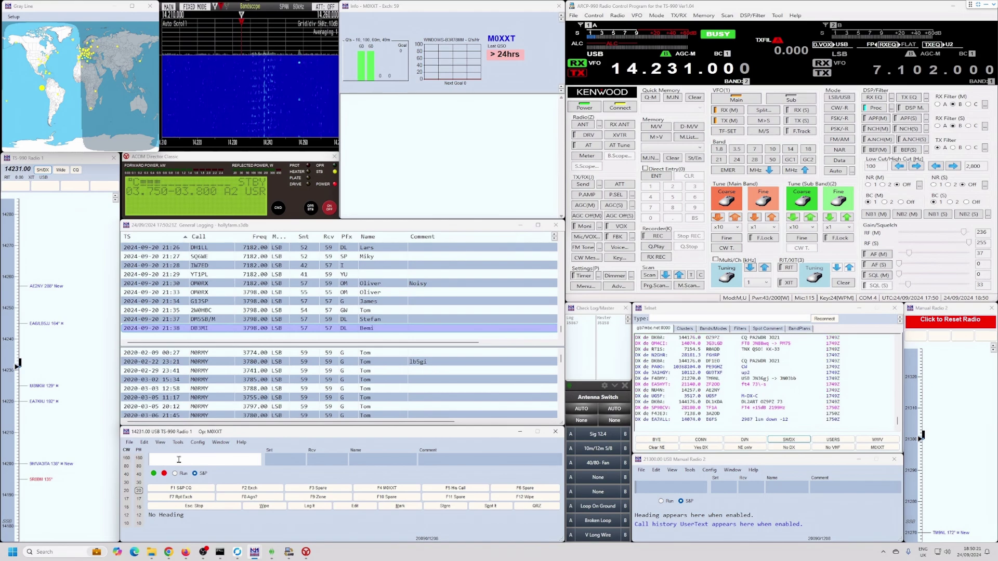
# Launch SonoBus and connect it to the prefilled private group
pyautogui.click(76, 552)
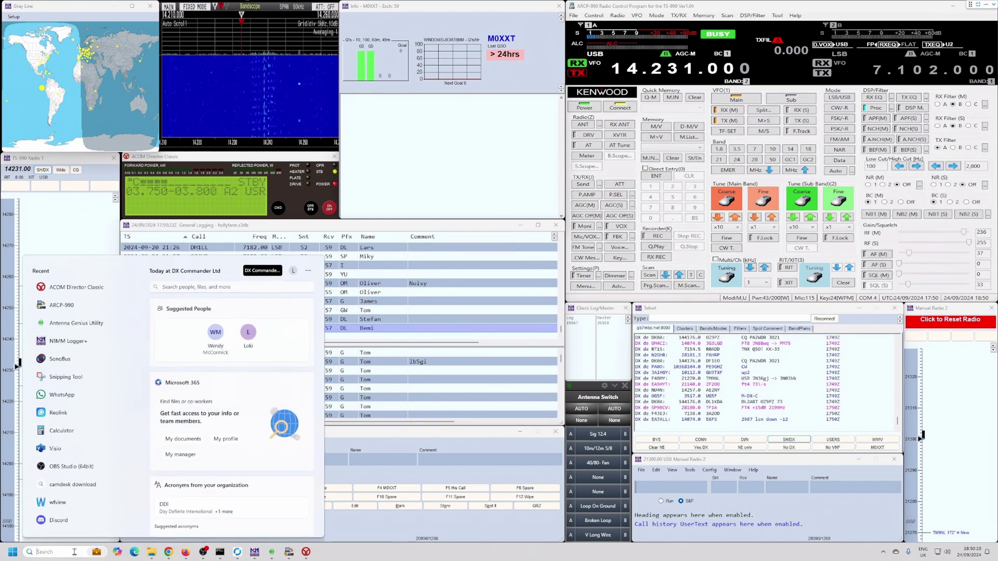
pyautogui.write('sonobus')
pyautogui.press('Return')
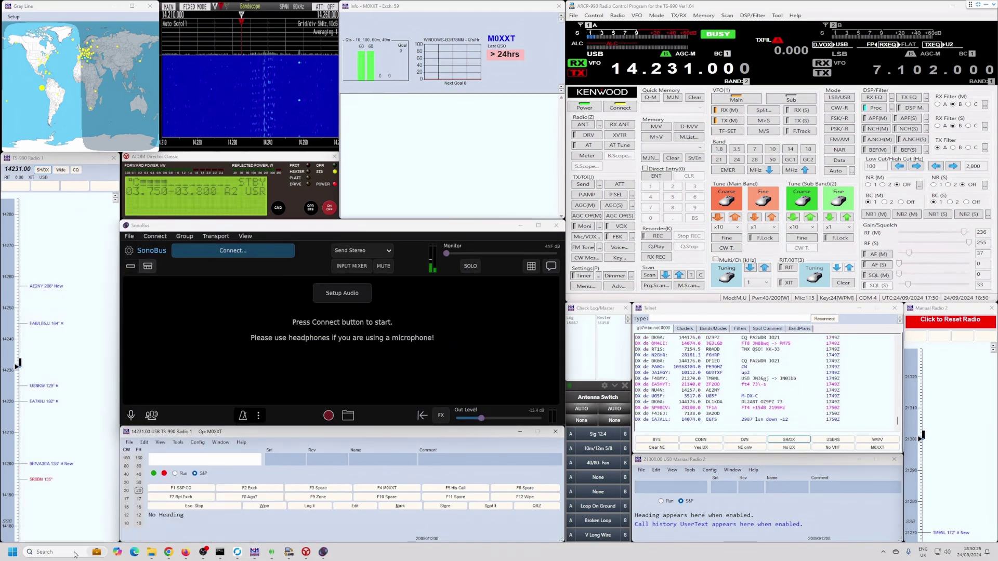
pyautogui.click(275, 257)
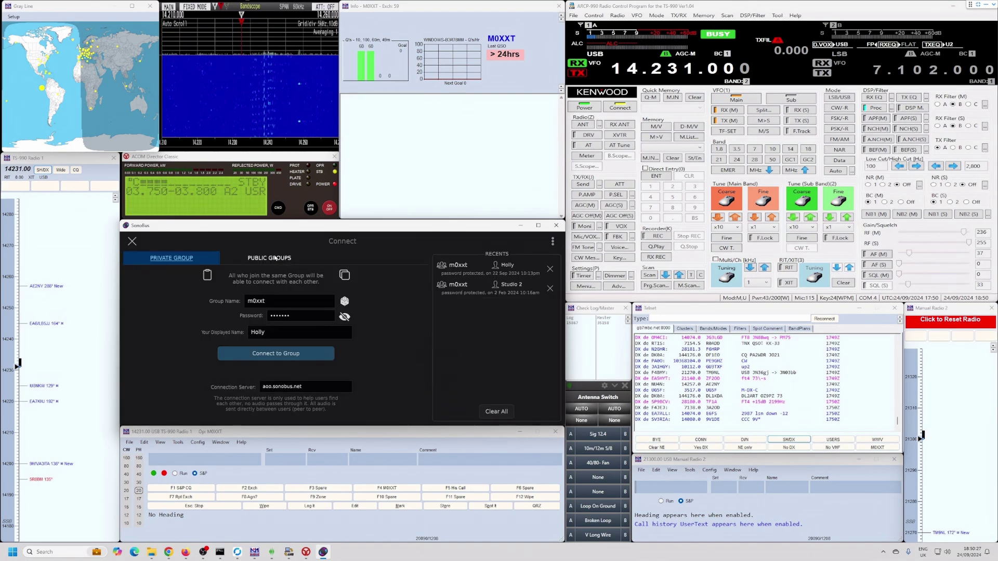
pyautogui.click(285, 359)
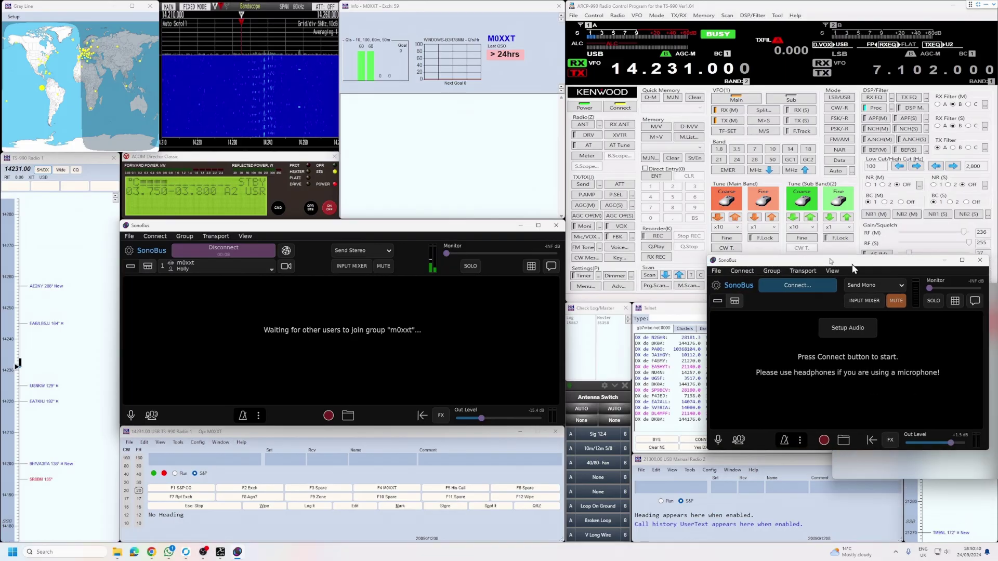
# Move the other computer's SonoBus window clear and connect it to the same private group under the displayed name Bunker
pyautogui.moveTo(830, 262); pyautogui.dragTo(648, 197)
pyautogui.click(635, 221)
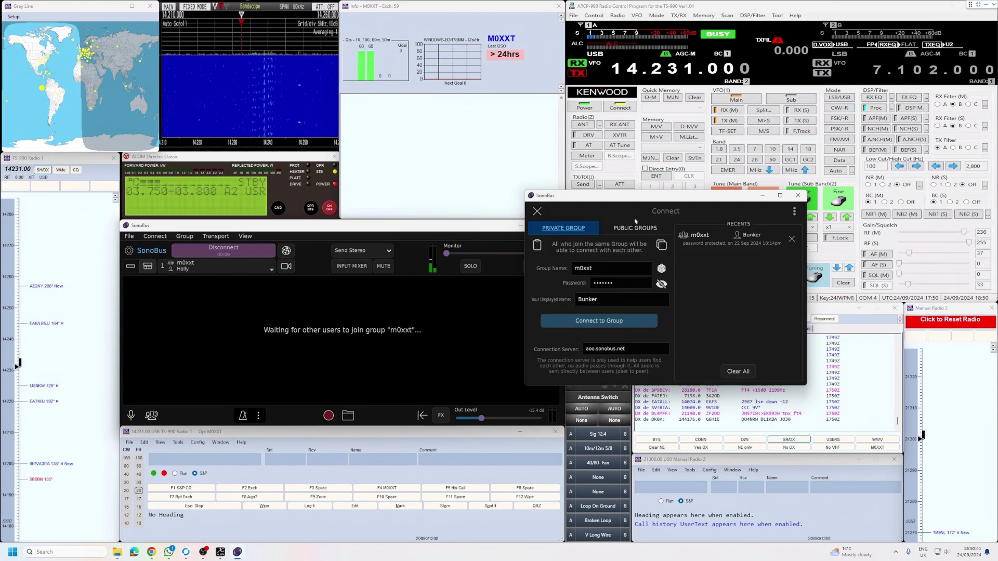
pyautogui.click(614, 322)
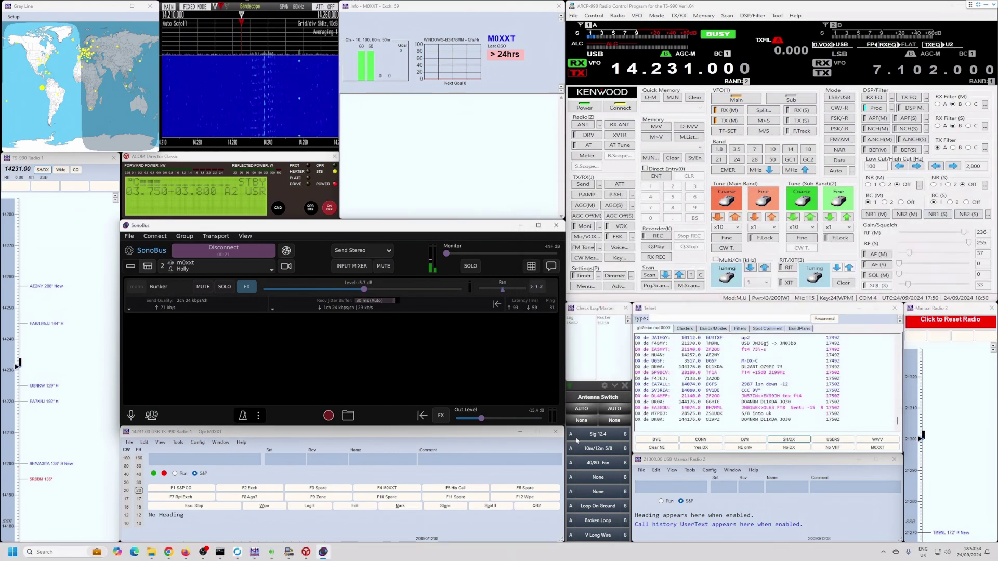
# Select the Sig 12.4 antenna for A and the 40/80 Fan for B, and receive 7193 kHz on both VFOs
pyautogui.click(570, 435)
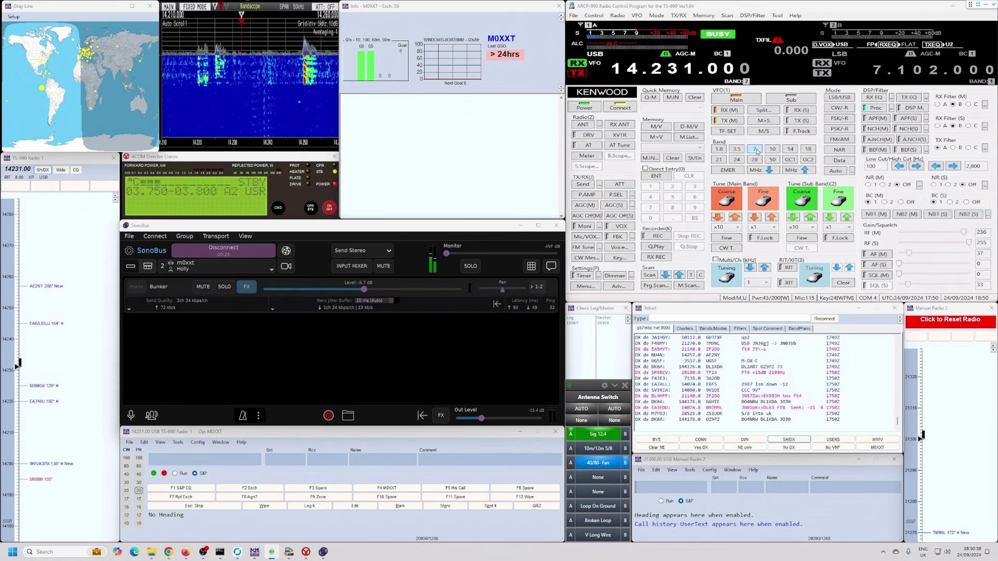
pyautogui.click(755, 149)
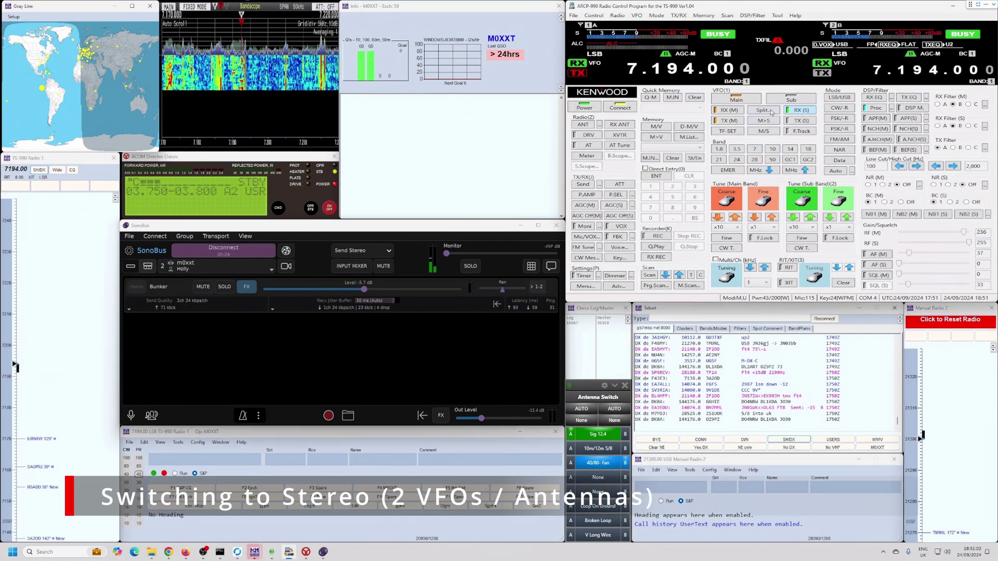
pyautogui.scroll(-1, 691, 72)
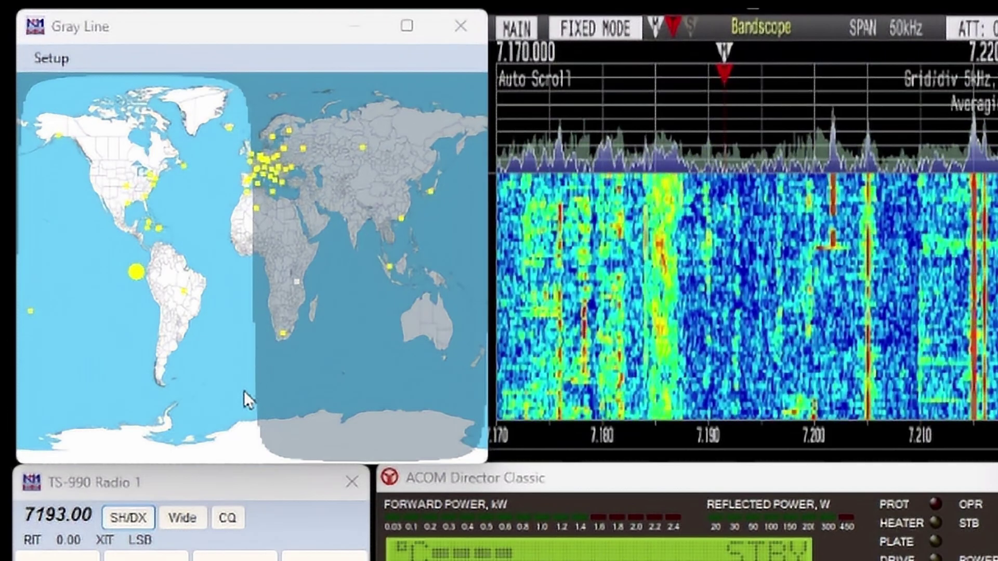
# Tune the main VFO to a Caribbean spot on the Gray Line map, and to the spots on 7154.5 and 7138 kHz
pyautogui.click(159, 232)
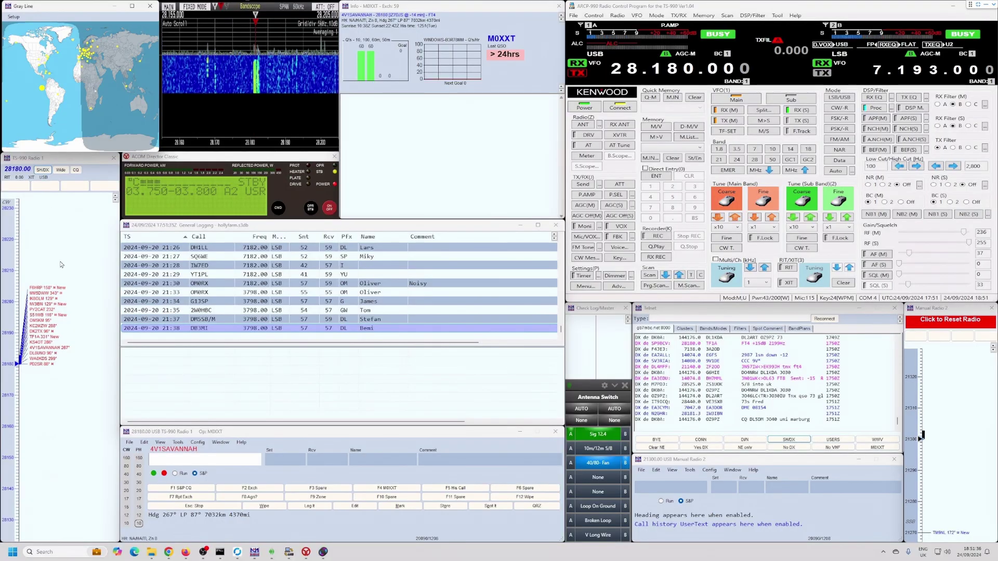
pyautogui.click(117, 48)
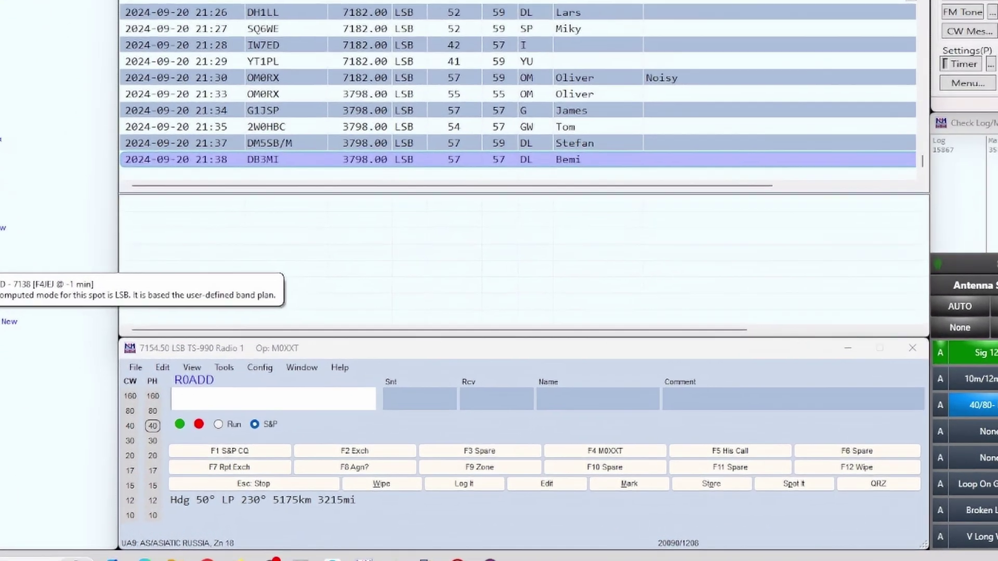
pyautogui.click(43, 417)
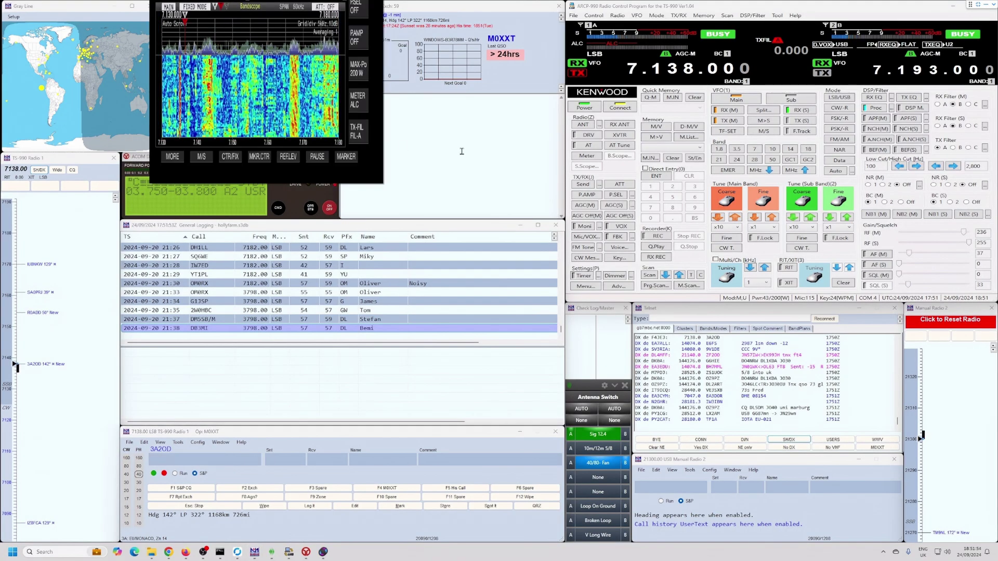
# Bring the Gray Line, log and amplifier control windows in front of the radio display feed
pyautogui.click(143, 80)
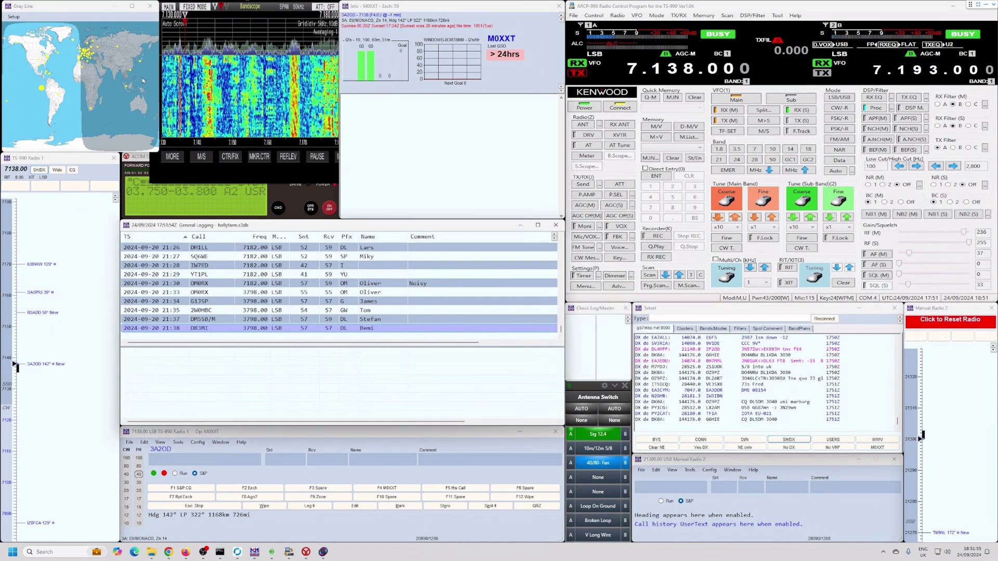
pyautogui.click(224, 194)
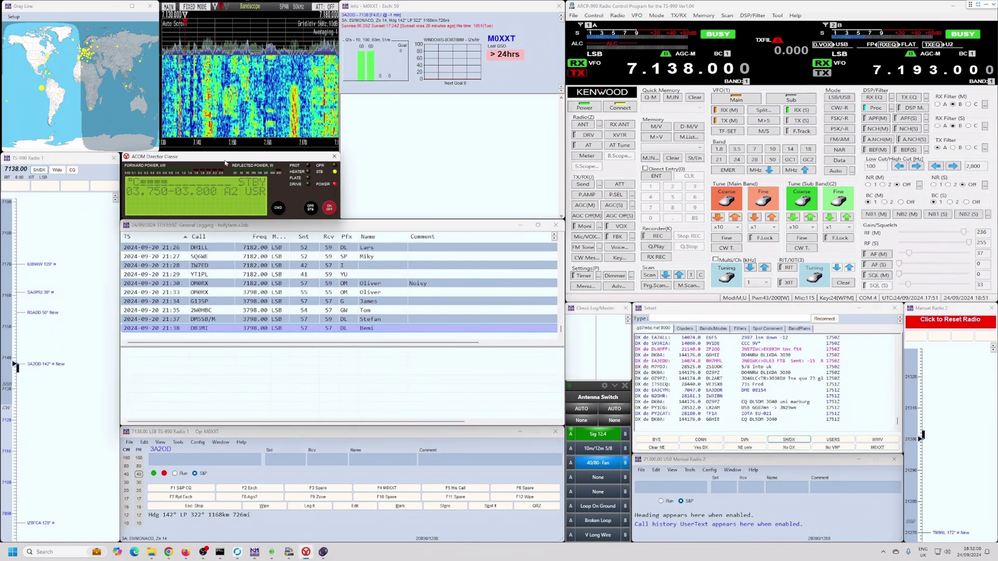
pyautogui.moveTo(225, 163); pyautogui.dragTo(224, 163)
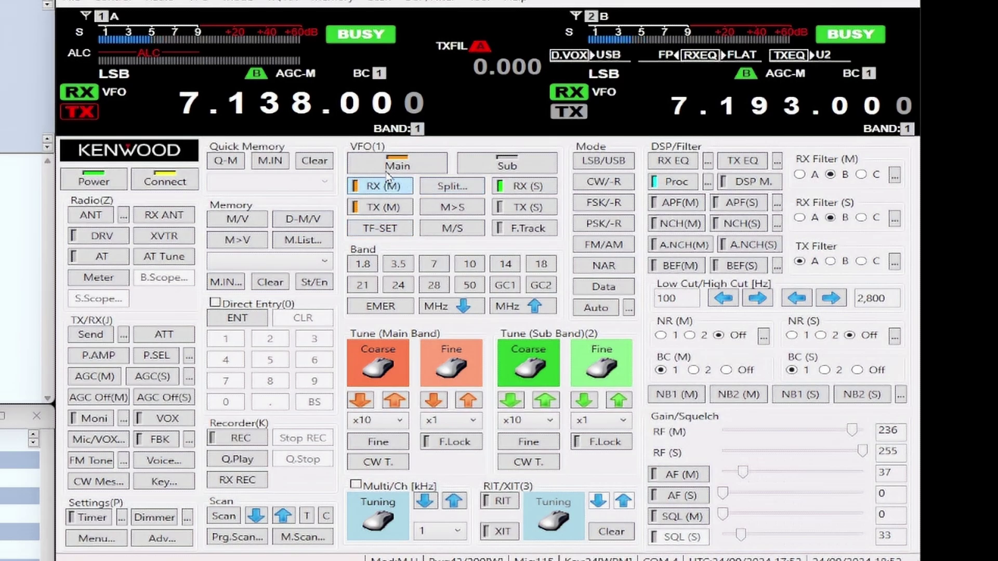
# Tune both VFOs to 7133 kHz, with the 40/80 Fan on antenna A and Loop On Ground on B
pyautogui.scroll(-5, 303, 113)
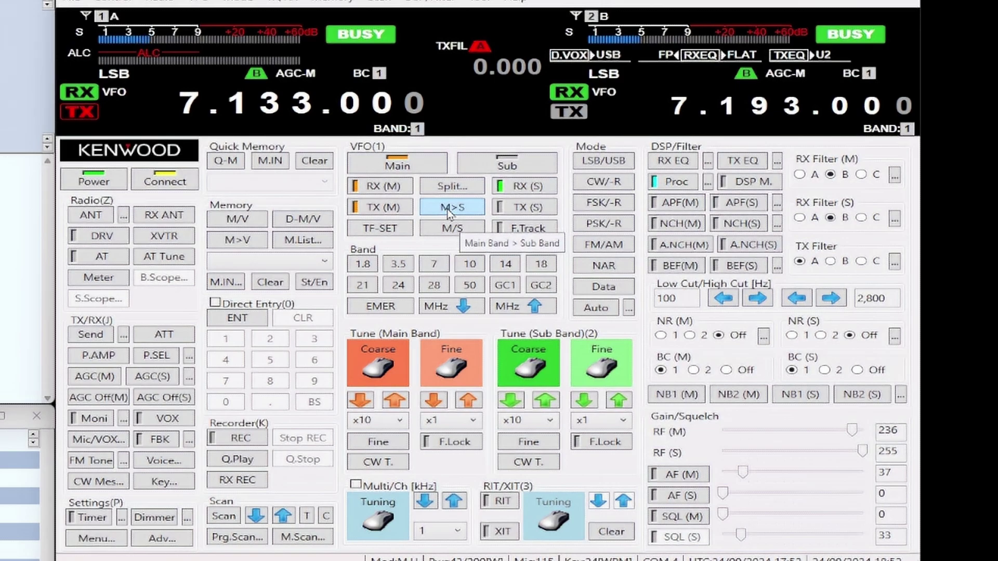
pyautogui.click(537, 191)
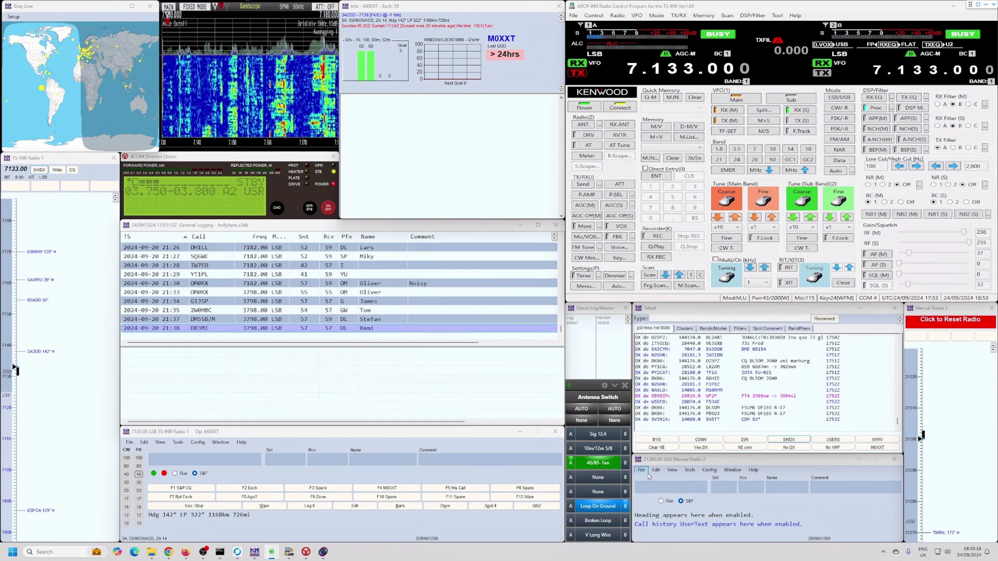
# Activate the second radio's entry window, and open the logger's configuration from the first radio's to examine the broadcast data settings
pyautogui.click(668, 460)
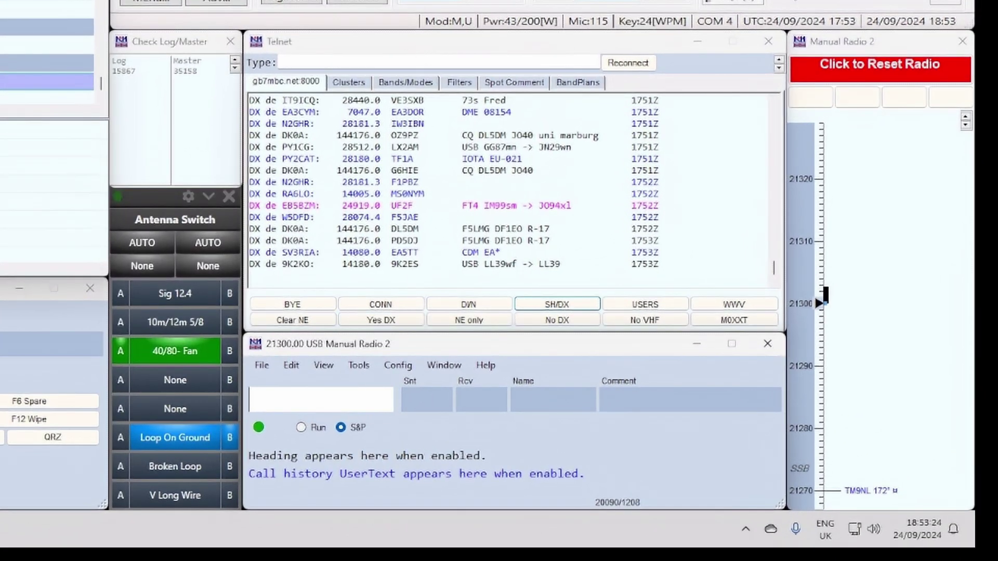
pyautogui.click(218, 457)
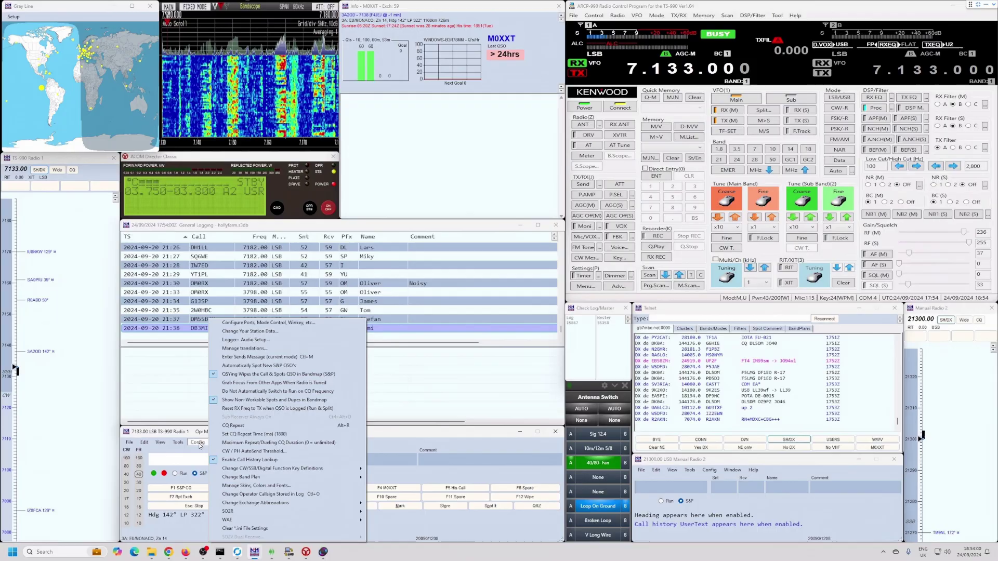
pyautogui.click(272, 325)
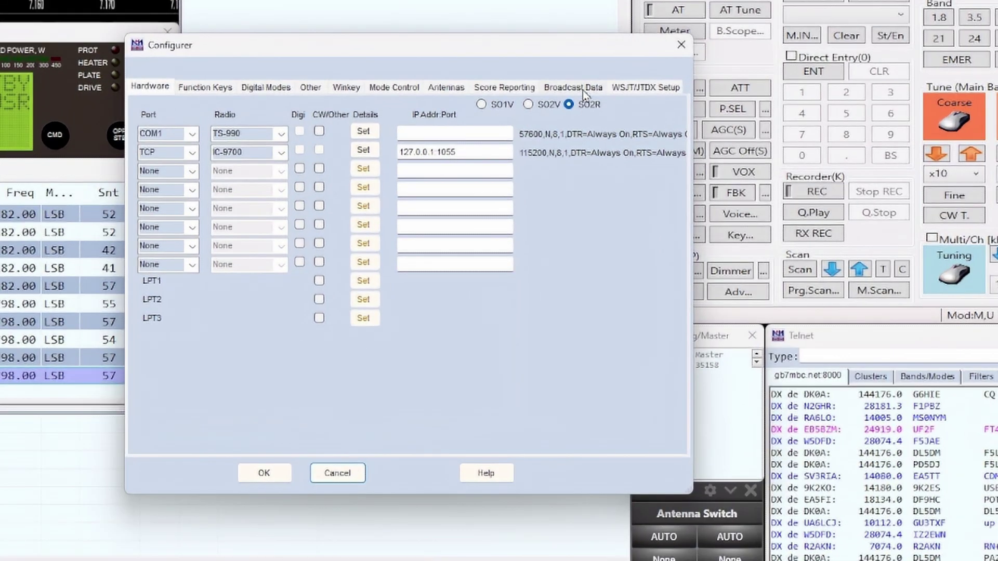
pyautogui.click(583, 90)
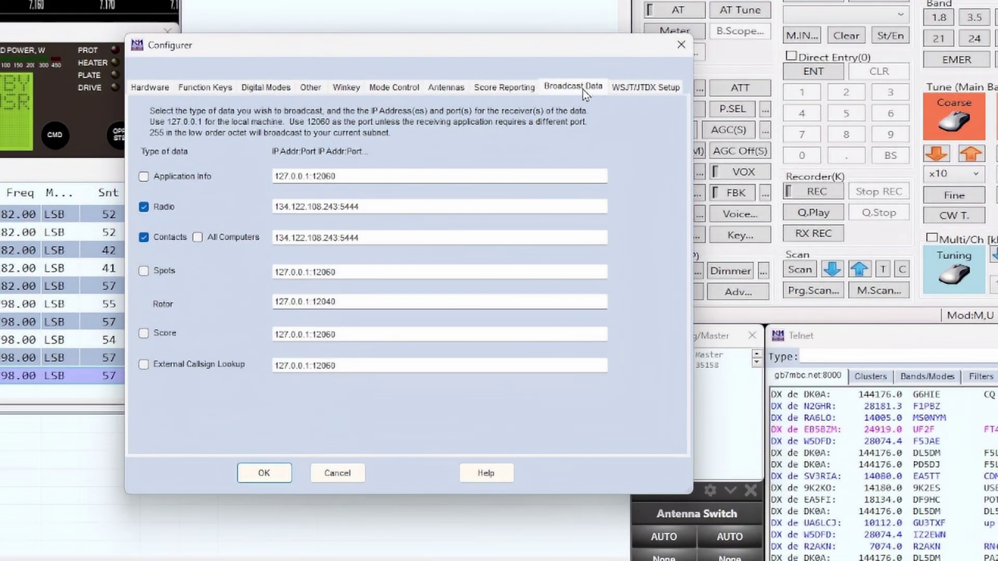